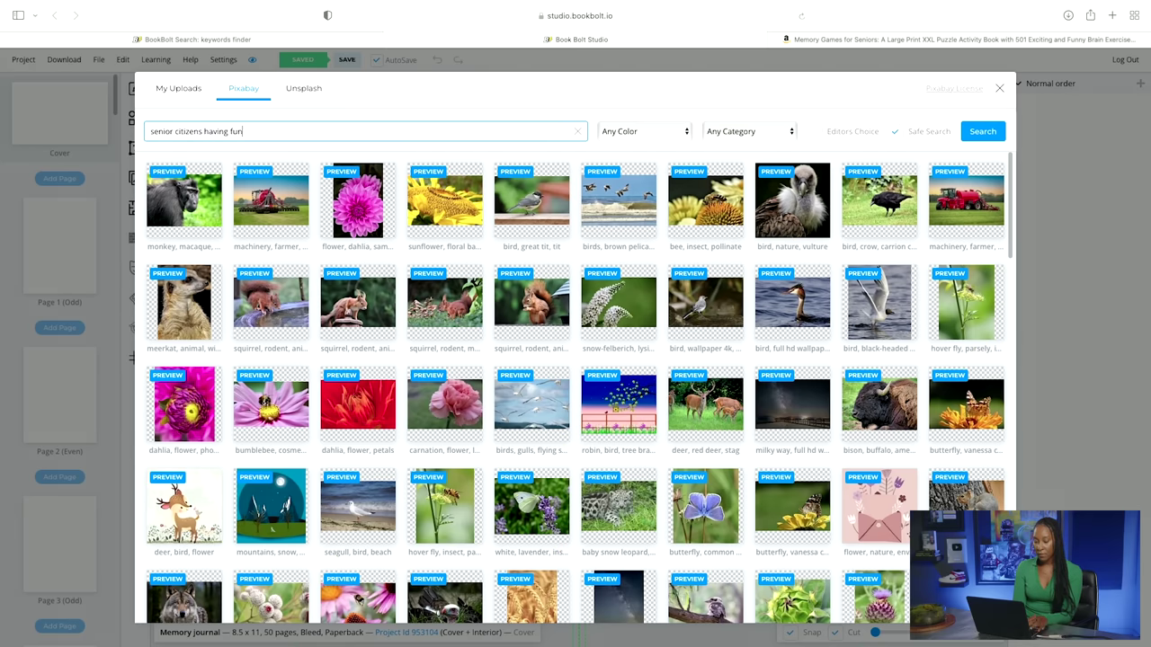
Search the Pixabay images for "senior citizens having fun", shortening the query to "senior citizens"
key("Return")
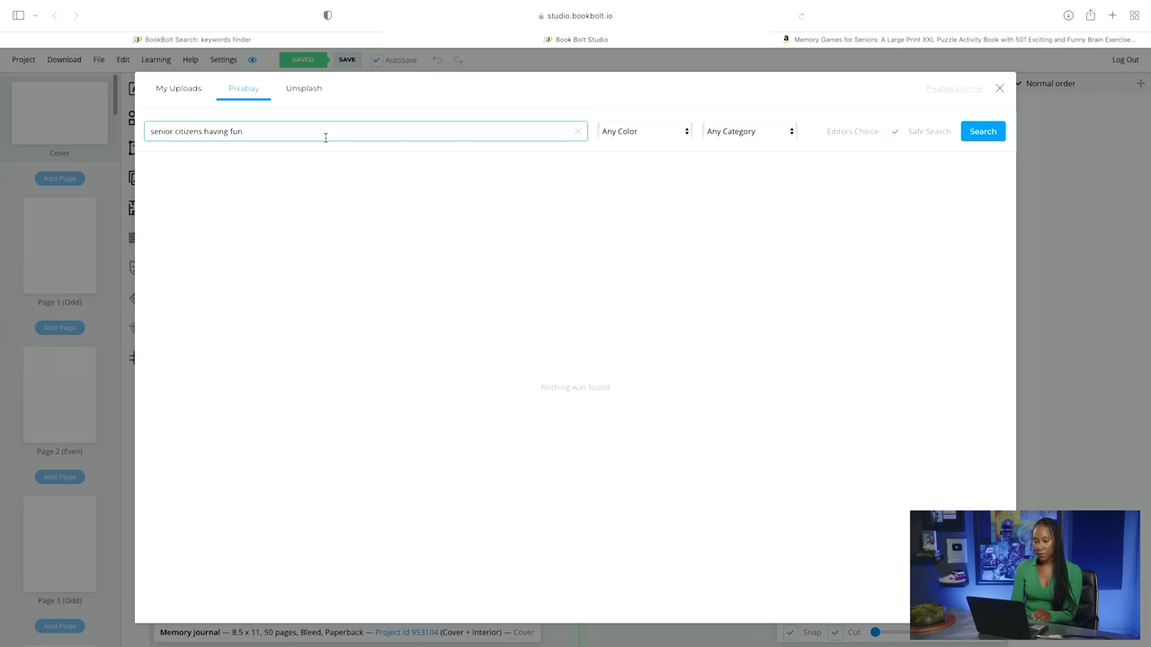
key("BackSpace")
key("BackSpace")
key("BackSpace")
key("BackSpace")
key("BackSpace")
key("BackSpace")
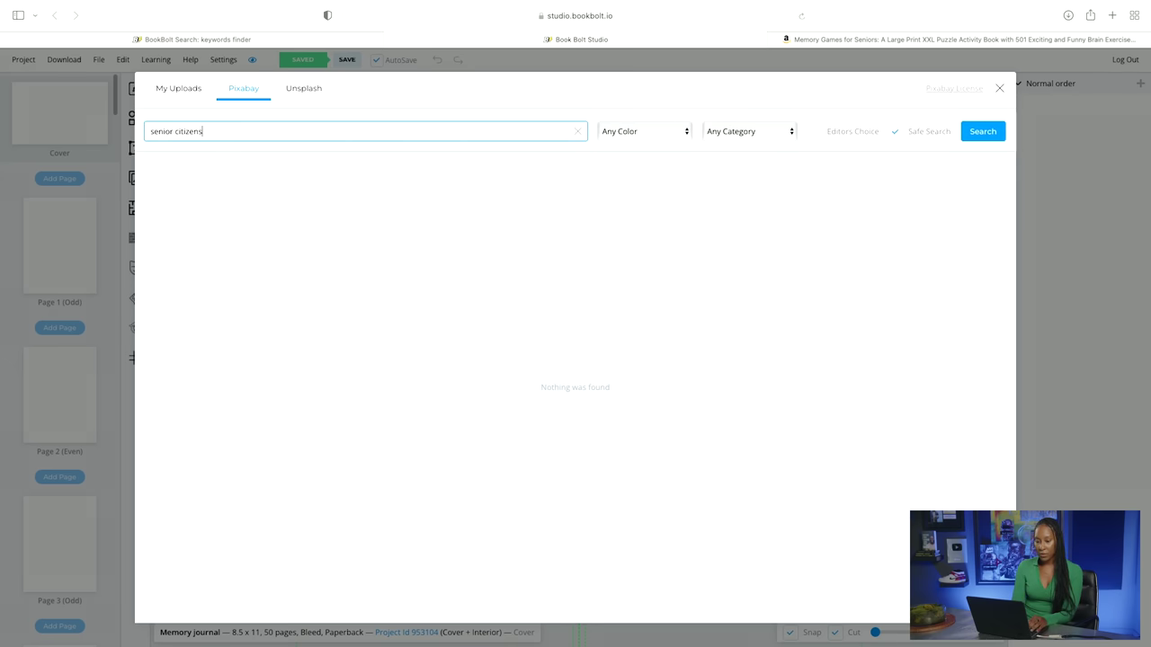
key("Return")
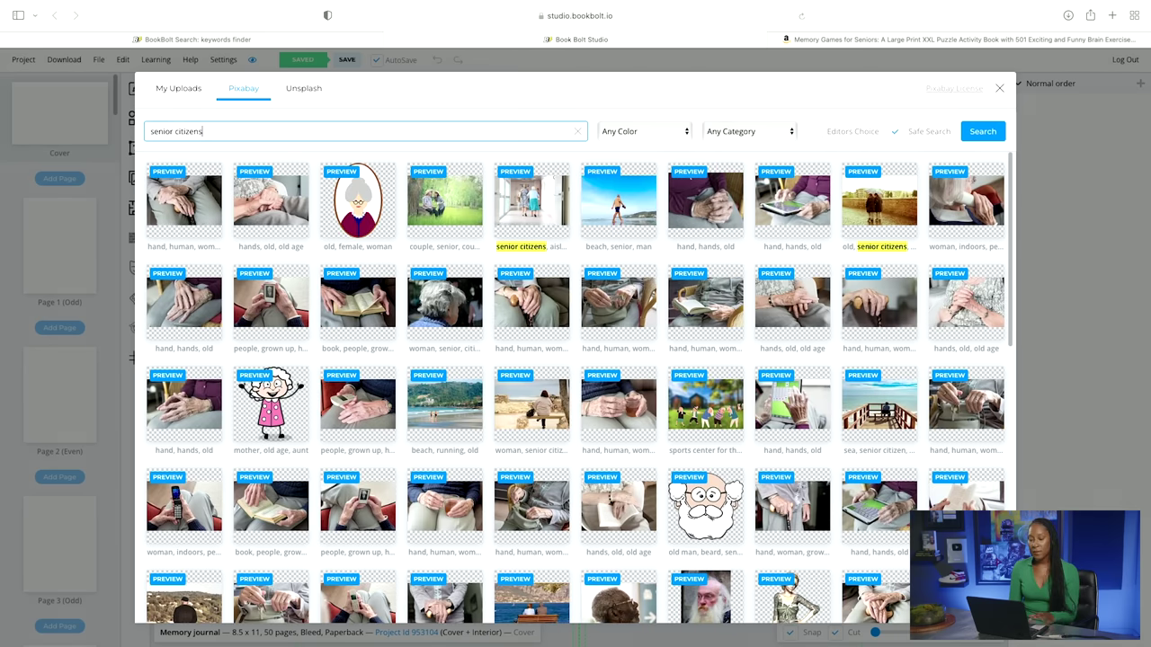
Add the cartoon of the bearded old man with glasses to the front cover and move it up towards the top edge
scroll(450, 367, "down", 5)
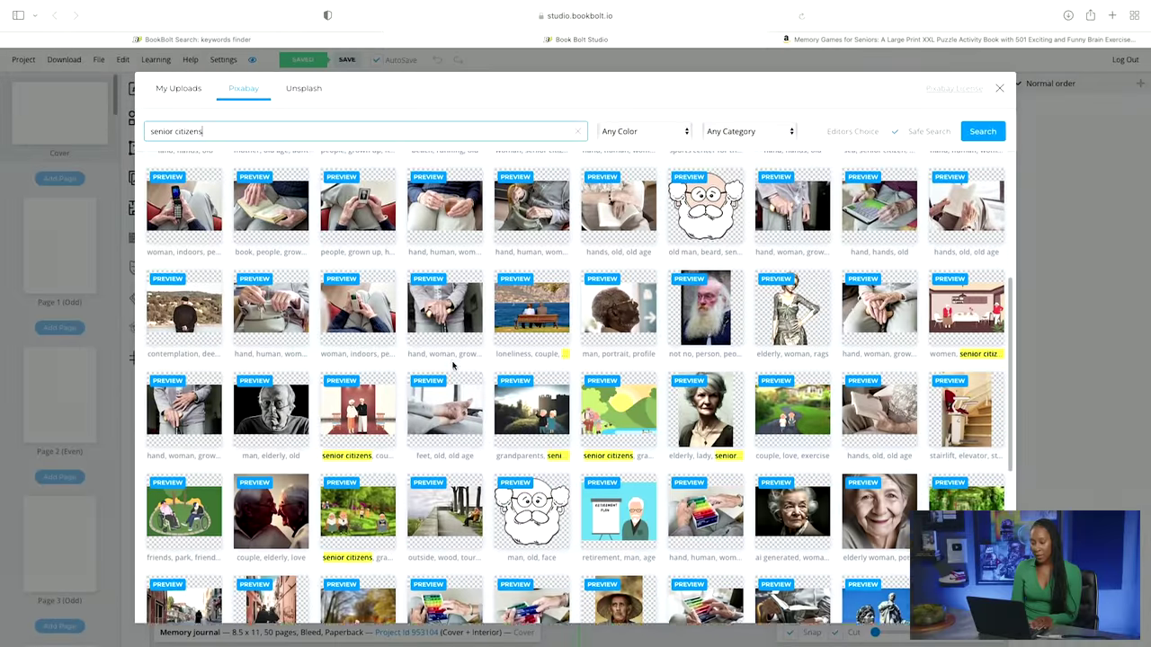
scroll(452, 364, "down", 6)
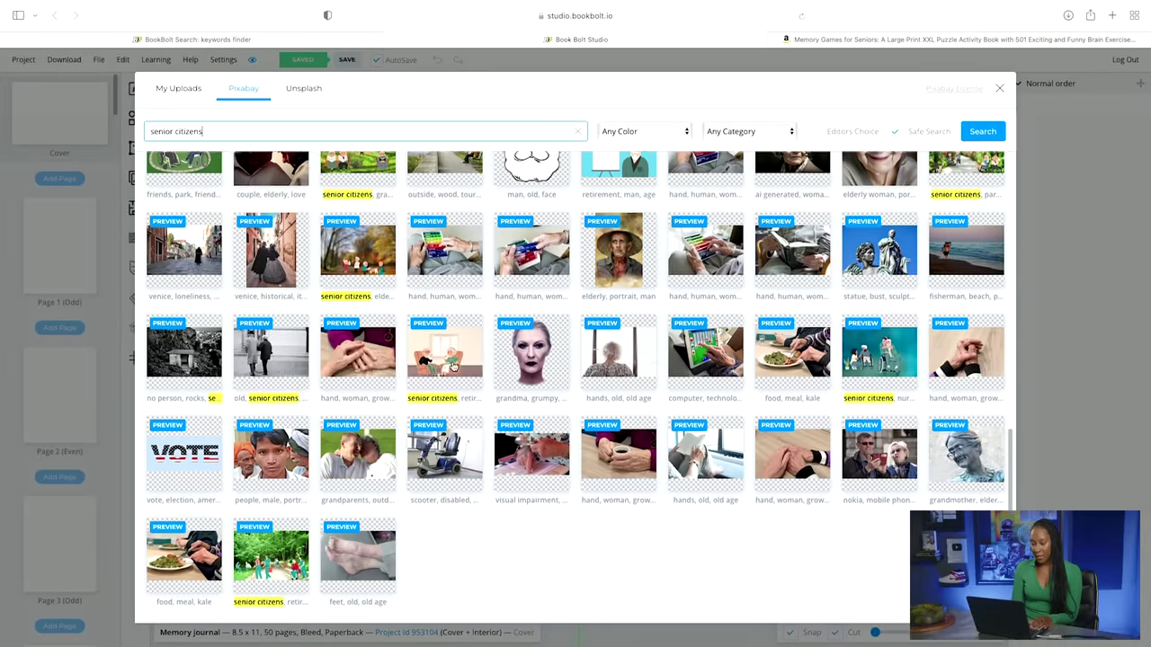
scroll(452, 365, "down", 5)
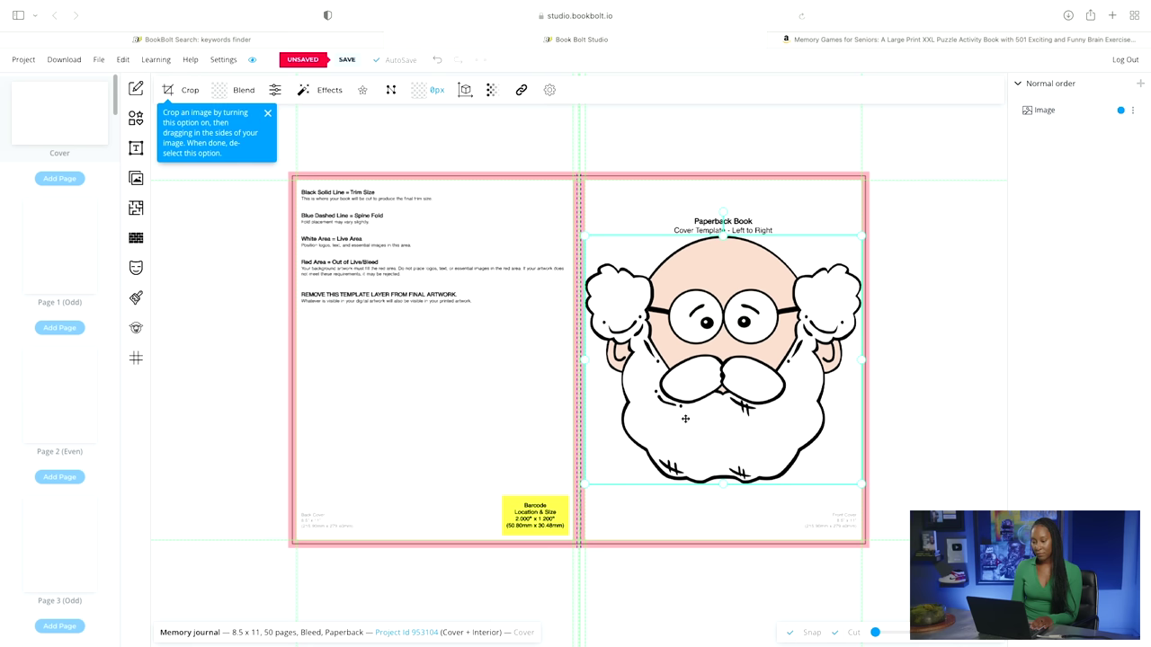
left_click_drag(704, 378, 700, 349)
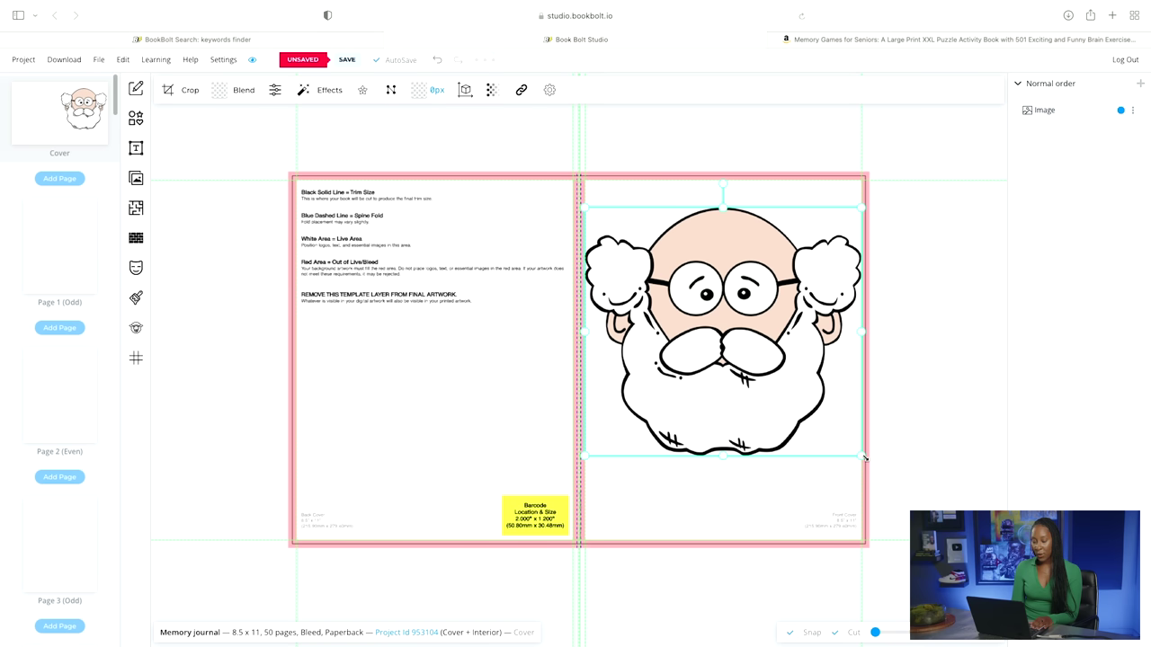
left_click(725, 520)
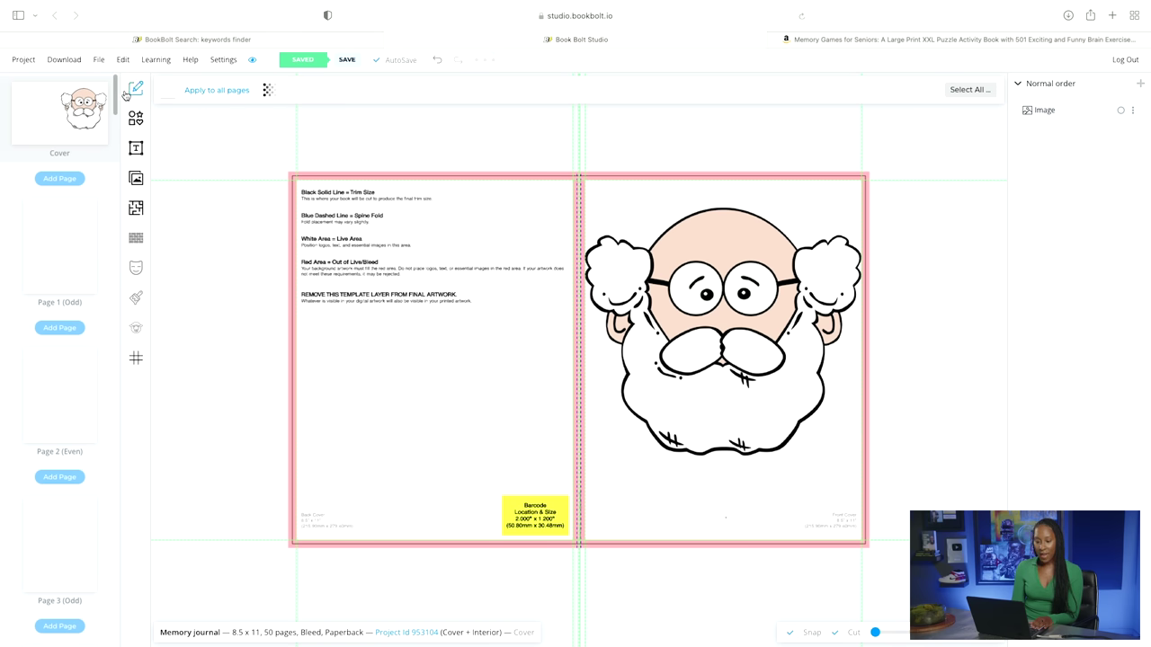
Add a heading to the cover that reads "Activity Book for Seniors"
left_click(136, 148)
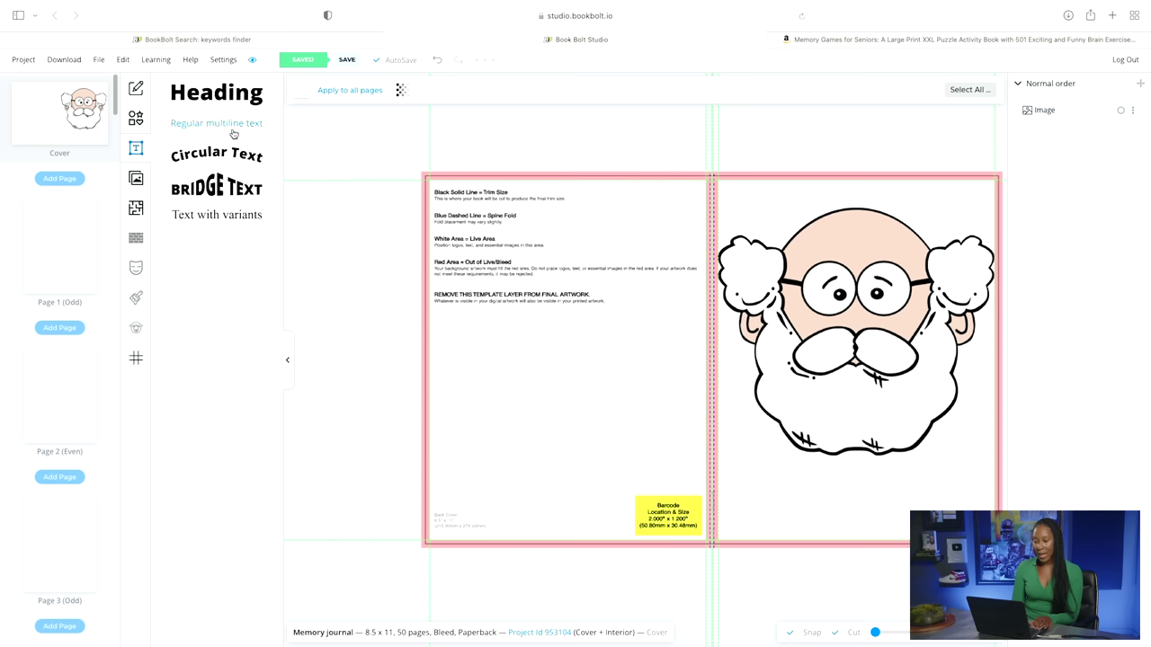
left_click(230, 97)
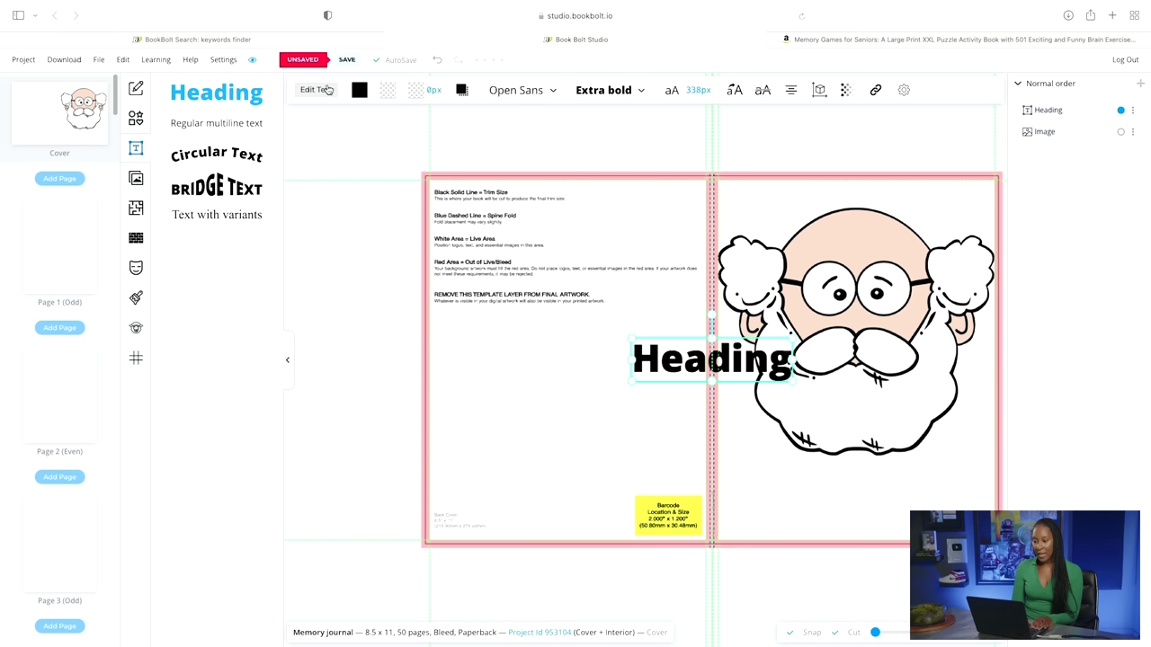
left_click(689, 369)
double_click(692, 367)
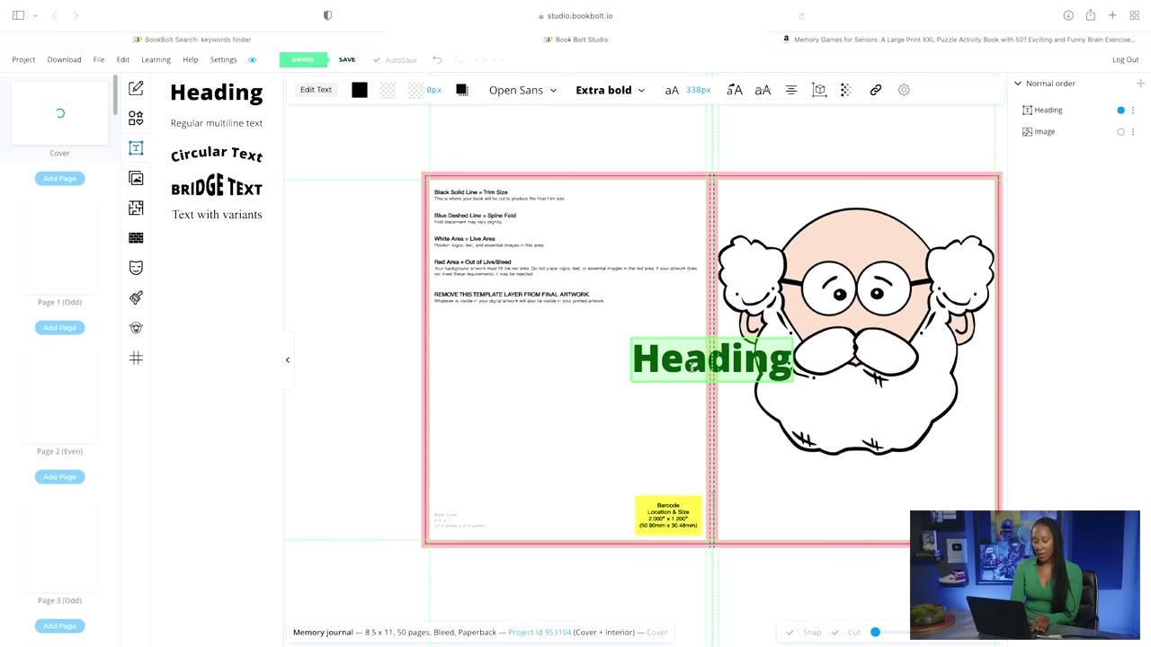
type("Activity boo")
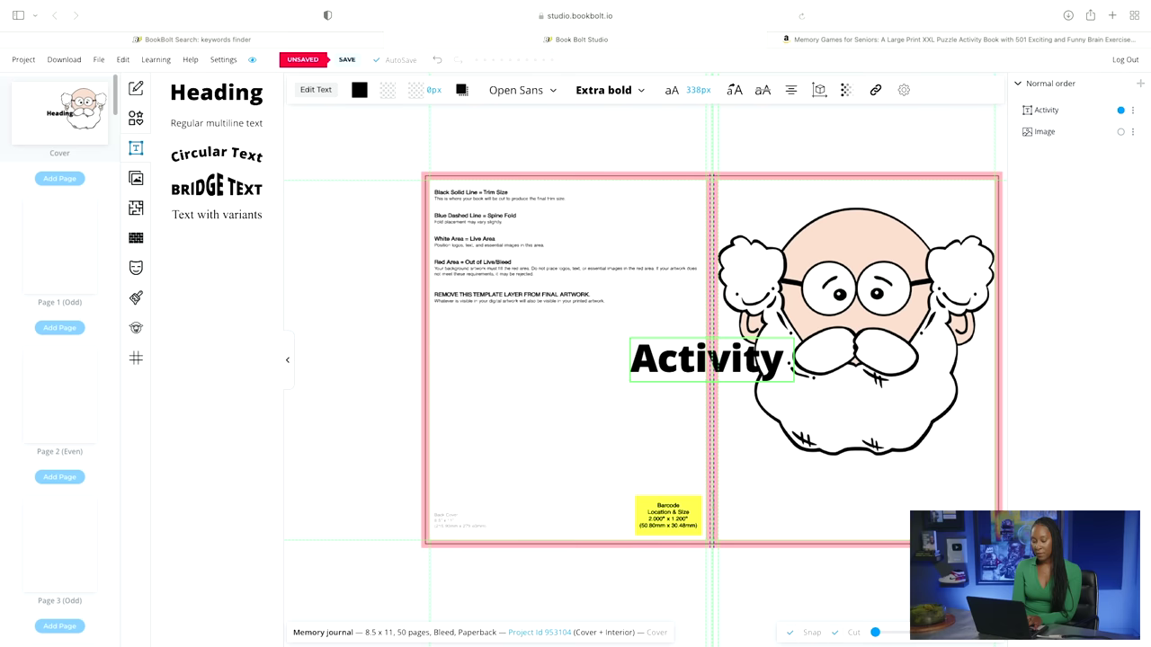
key("BackSpace")
key("BackSpace")
key("BackSpace")
key("BackSpace")
type("Book for")
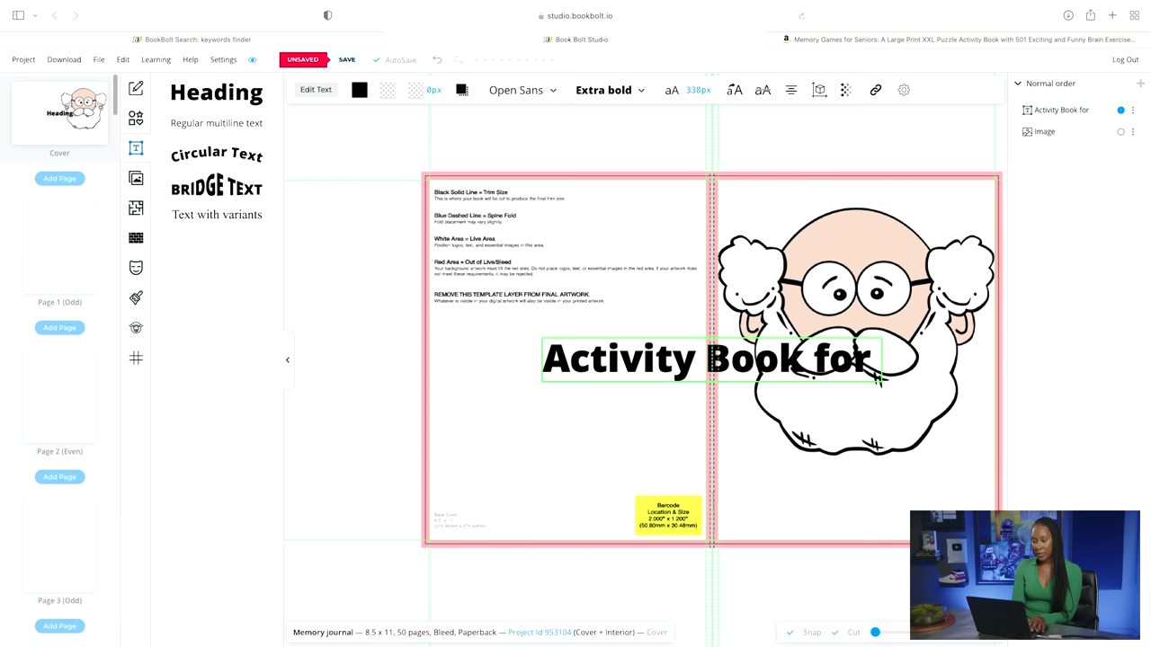
type(" Seniors")
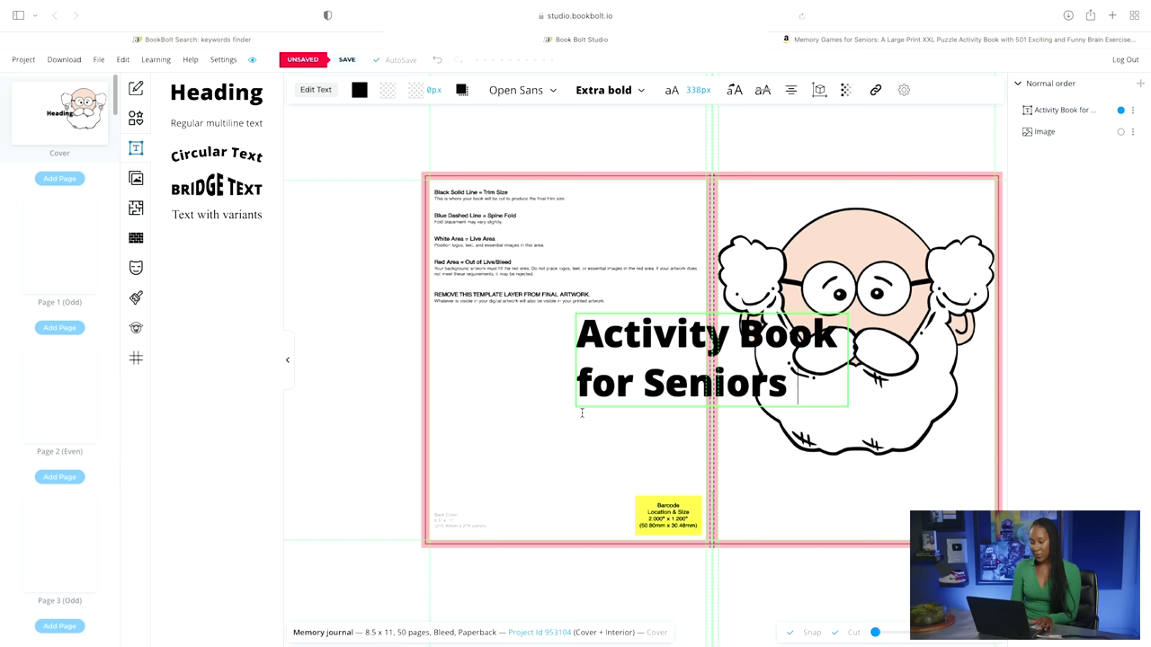
Move the heading to the lower part of the front cover, beneath the old man's face
left_click(584, 423)
left_click(666, 360)
left_click_drag(667, 361, 820, 495)
Select both lines of the heading text and set its alignment to Center
double_click(826, 493)
left_click(931, 527)
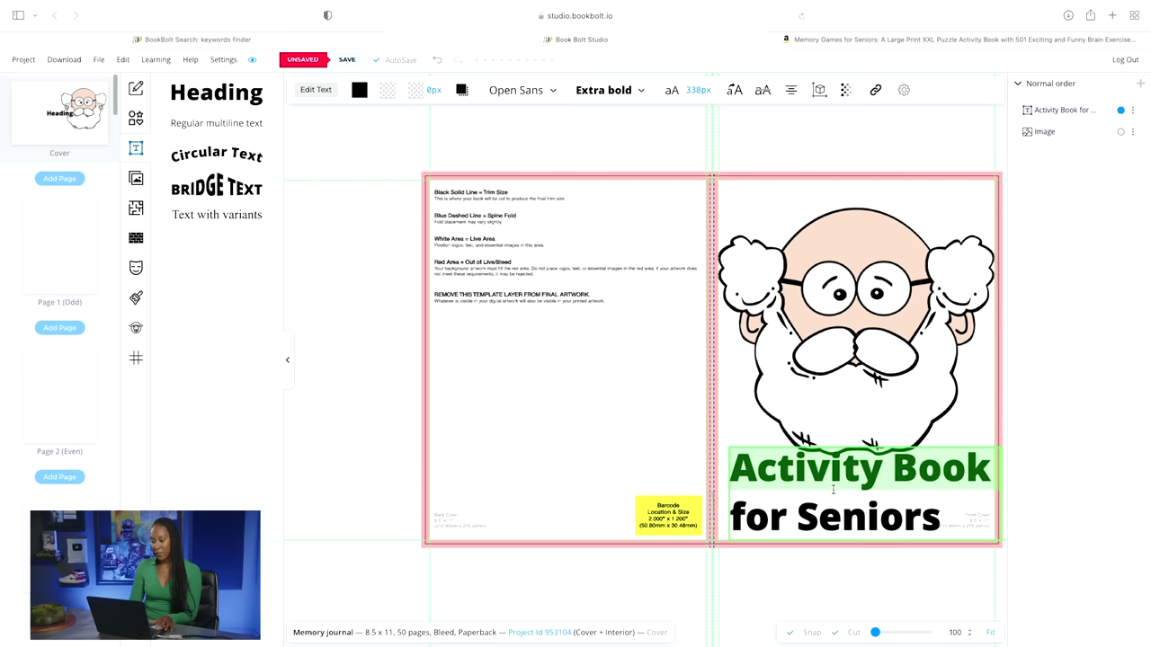
right_click(931, 527)
left_click(897, 525)
left_click_drag(940, 526, 730, 468)
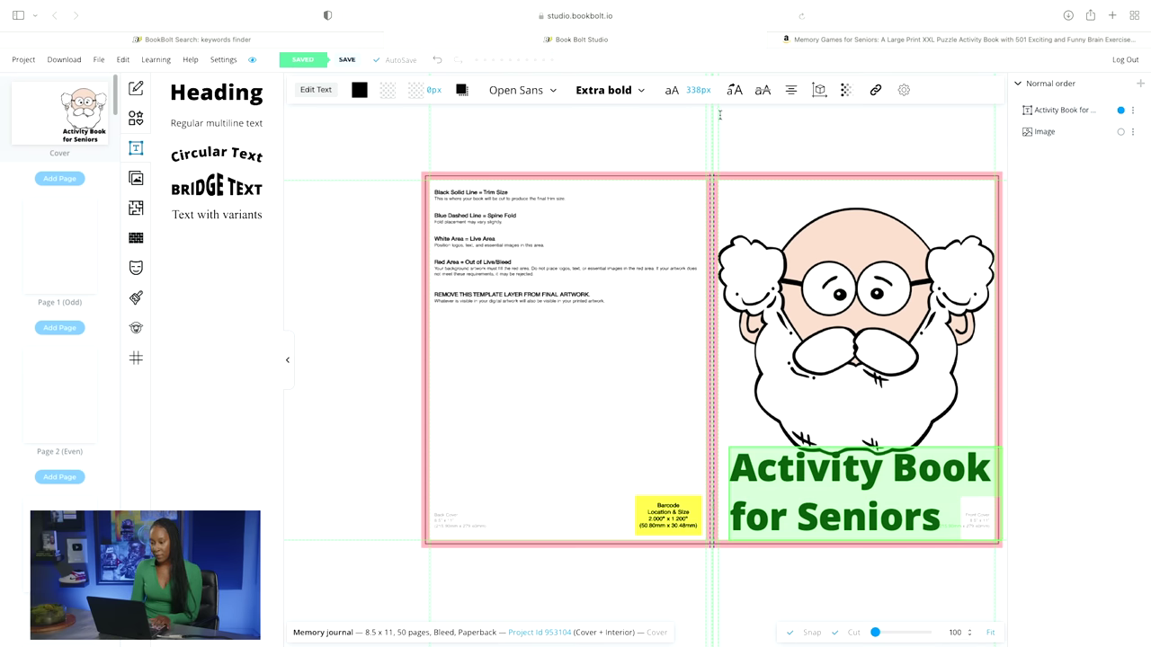
left_click(792, 92)
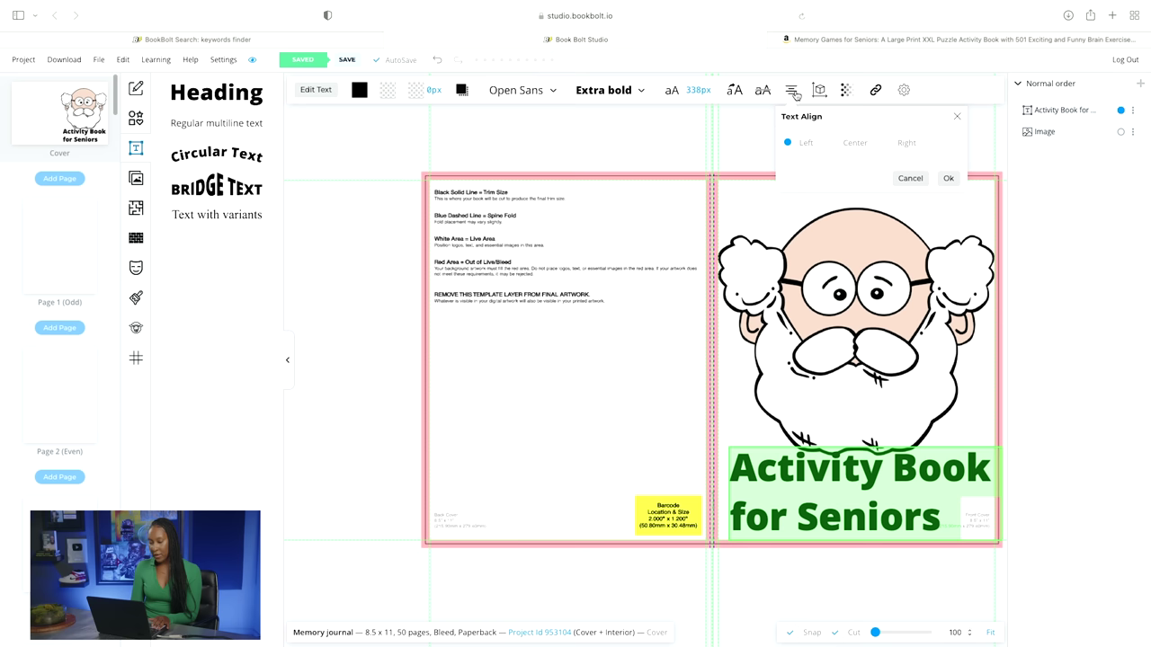
left_click(828, 142)
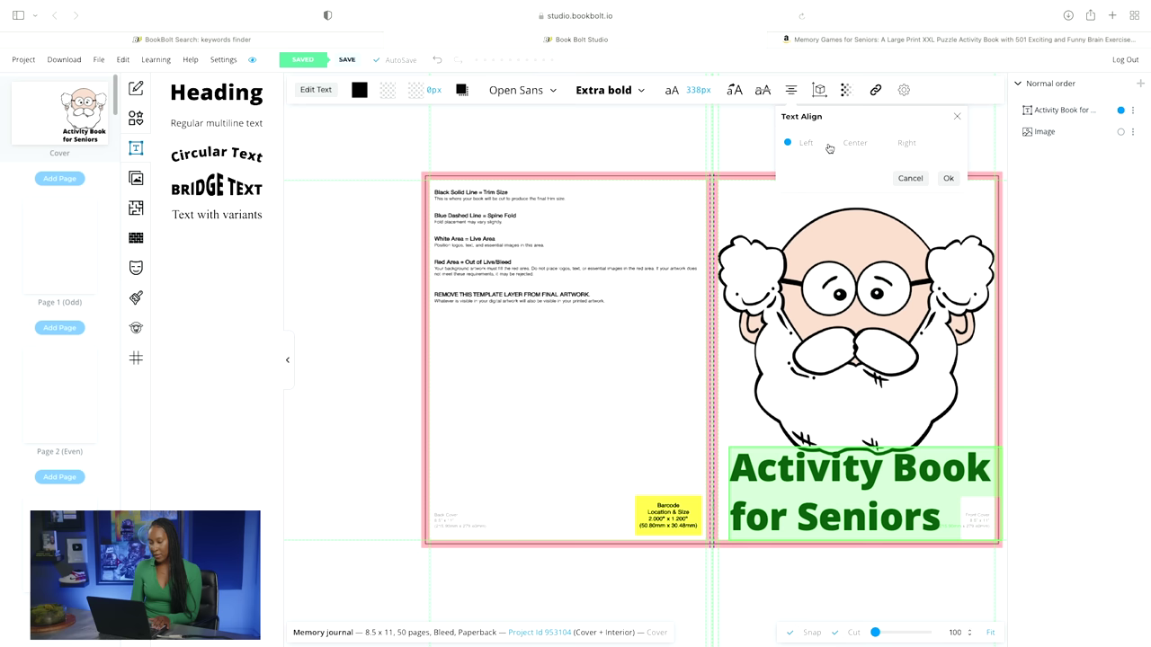
Shrink the old man illustration slightly, shift it up, and place the heading directly beneath the beard
left_click(754, 369)
left_click_drag(994, 208, 985, 217)
left_click_drag(888, 293, 896, 280)
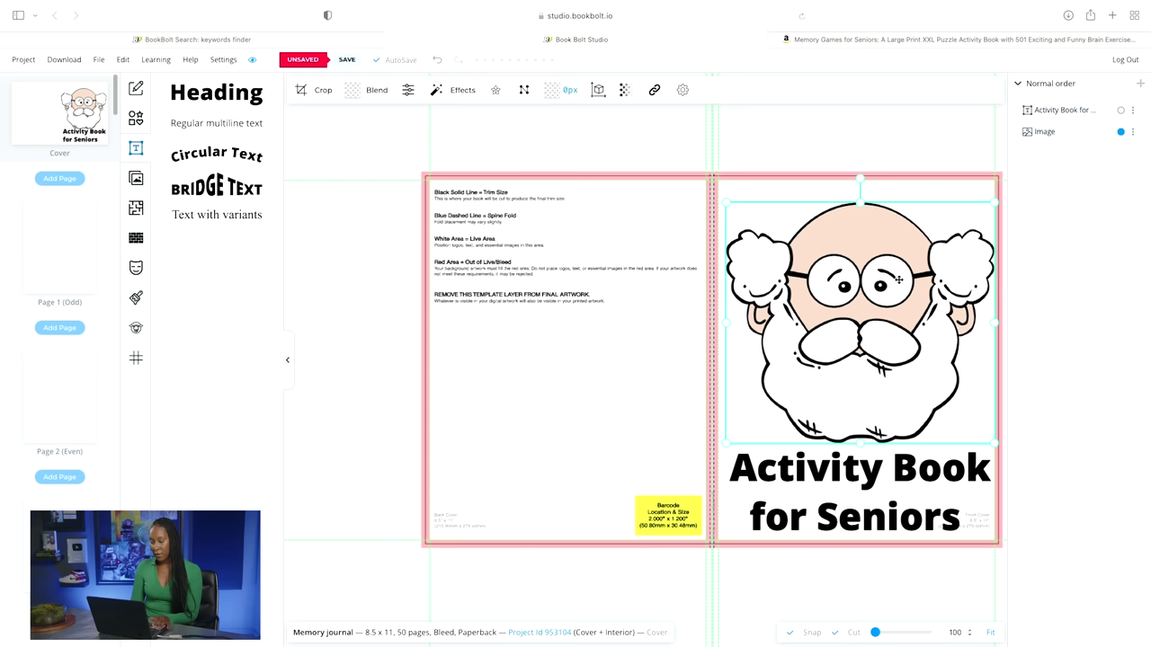
left_click_drag(859, 483, 893, 459)
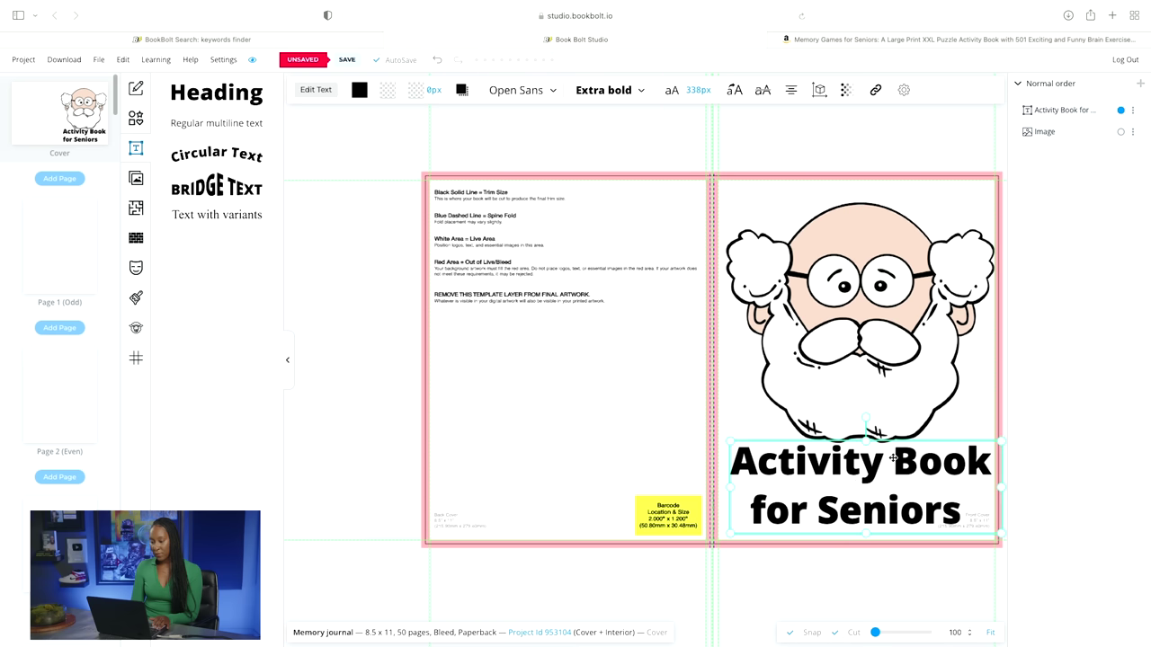
left_click(697, 419)
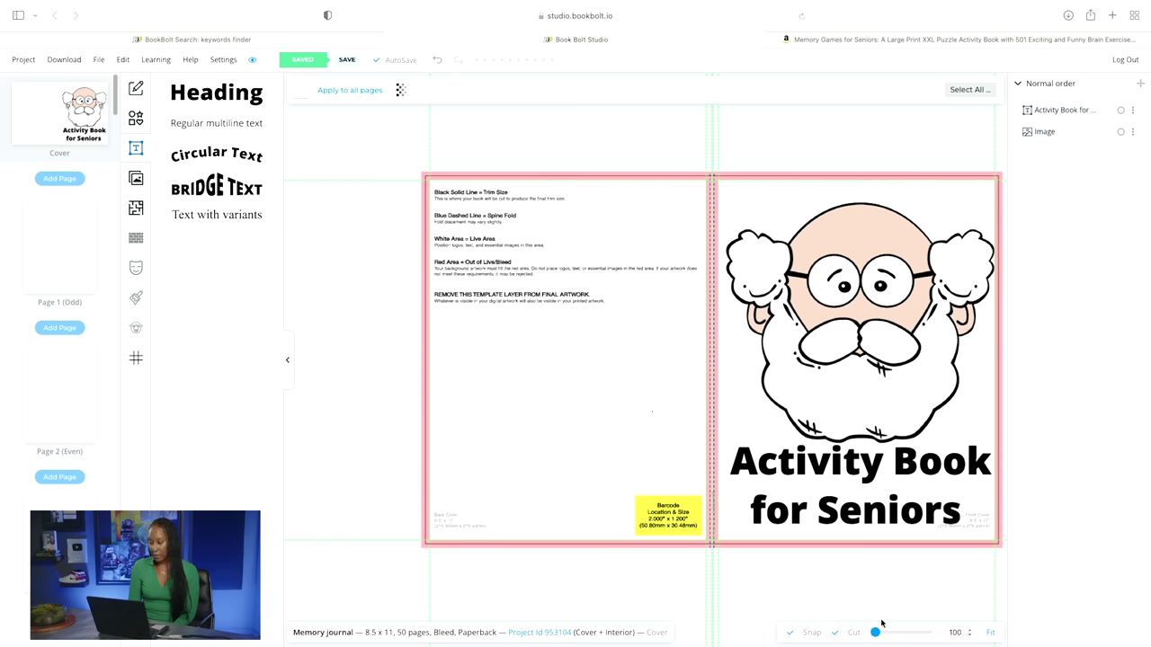
Nudge the heading slightly left on the front cover and fill the back cover with a black square
left_click_drag(875, 633, 877, 633)
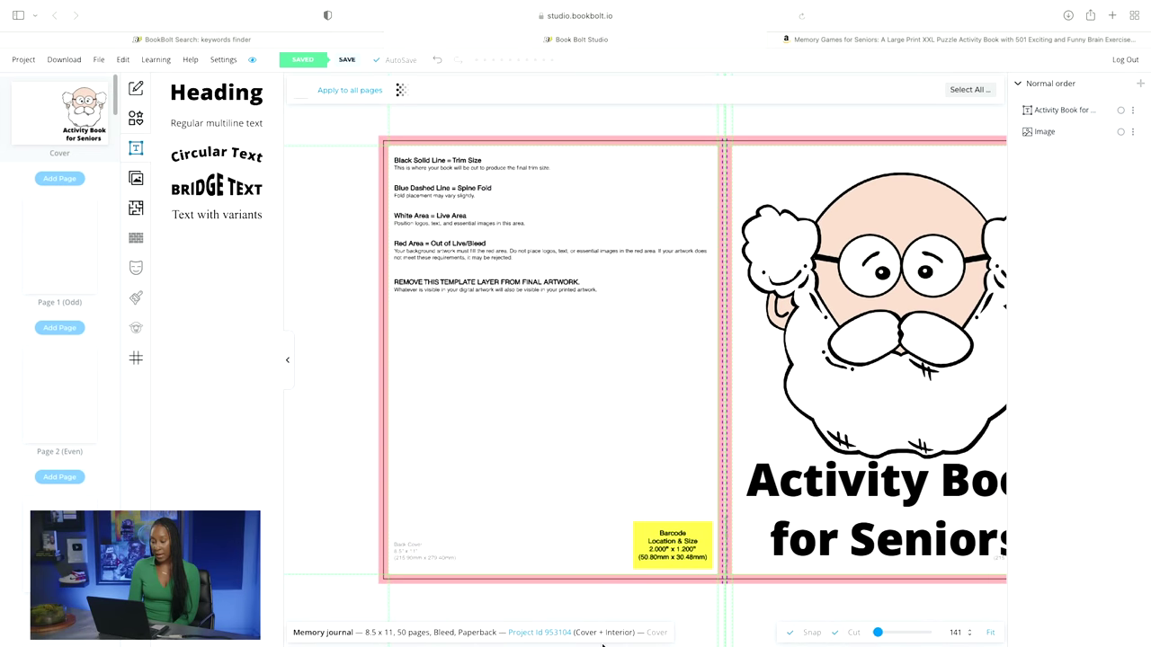
scroll(685, 556, "up", 2)
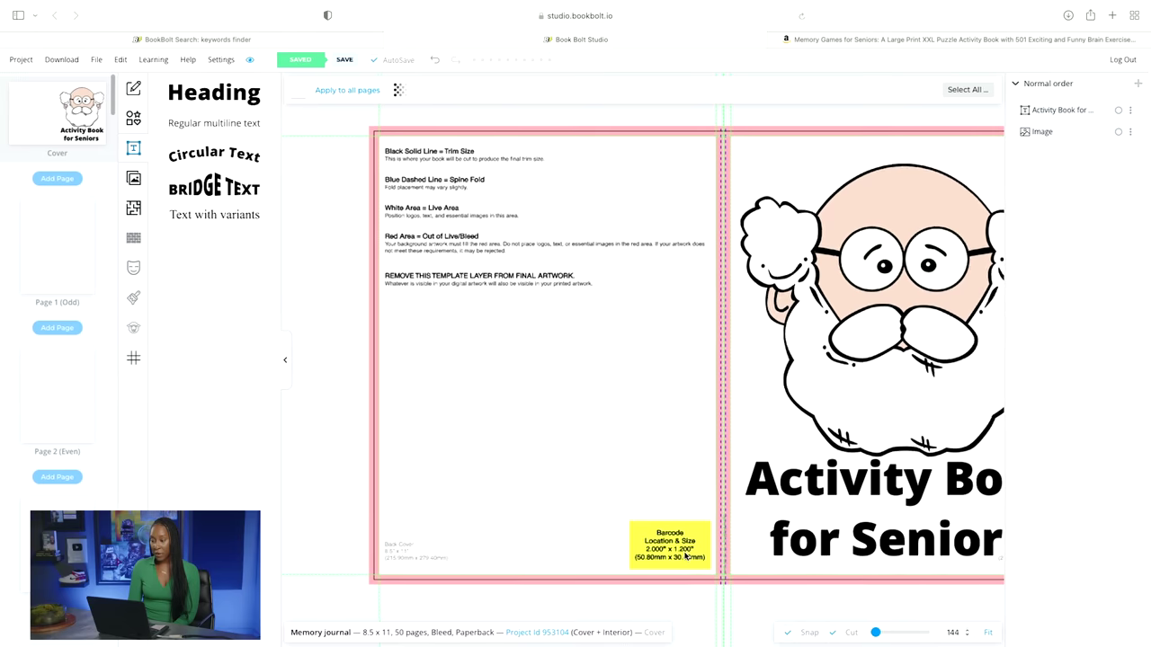
left_click_drag(820, 488, 807, 490)
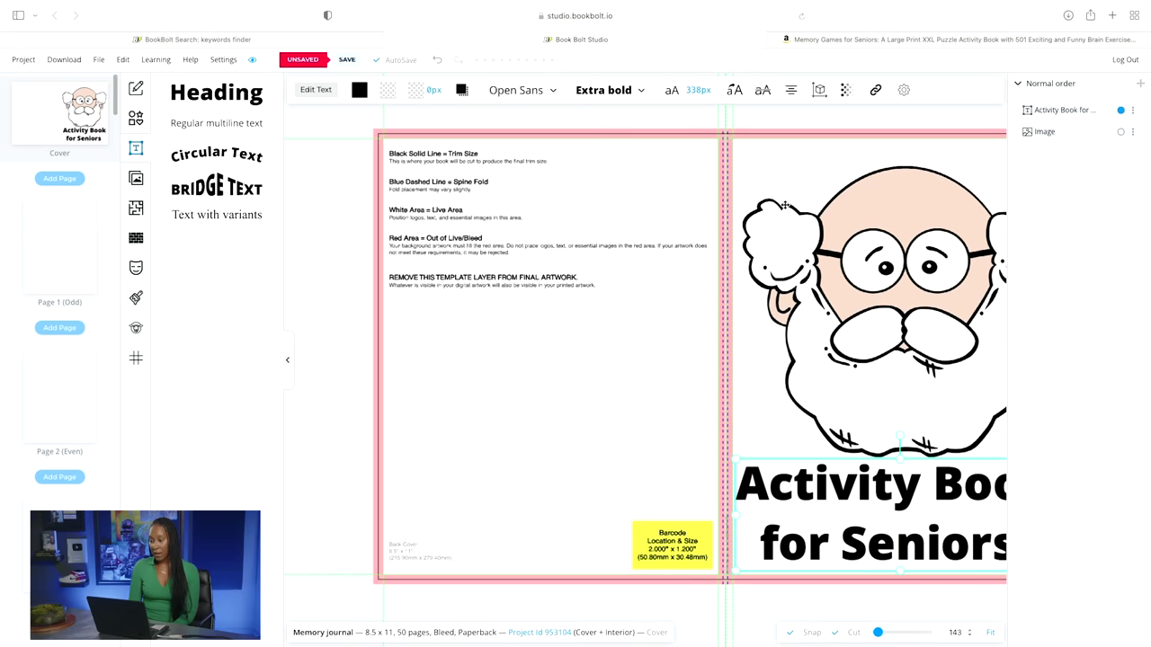
left_click(804, 128)
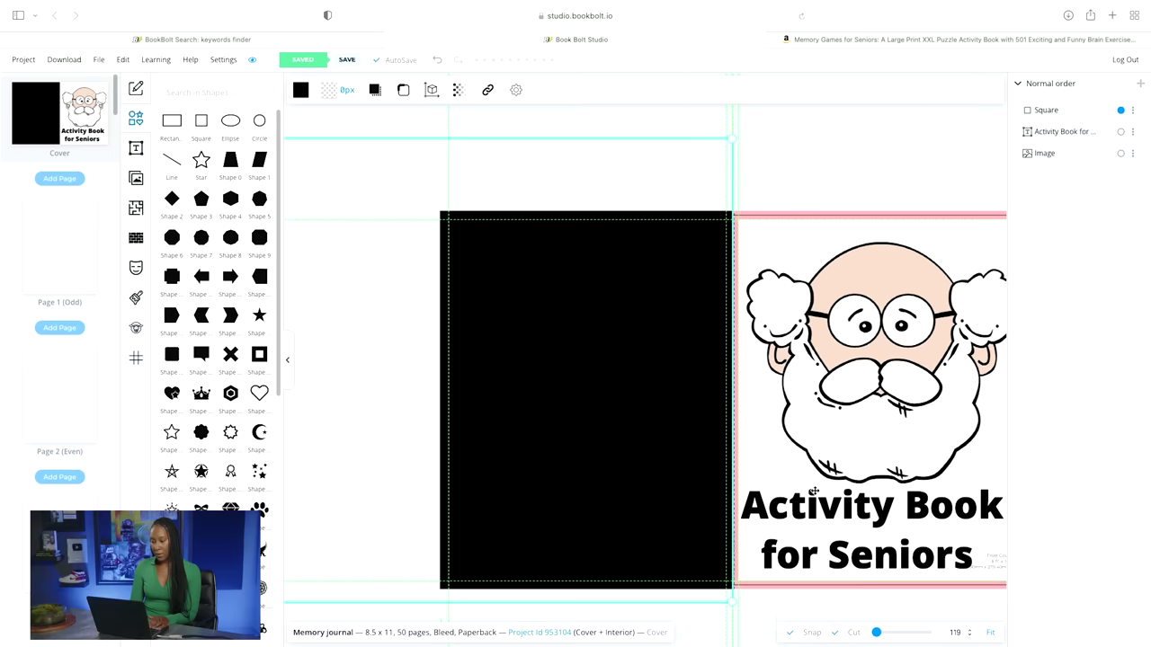
left_click(815, 189)
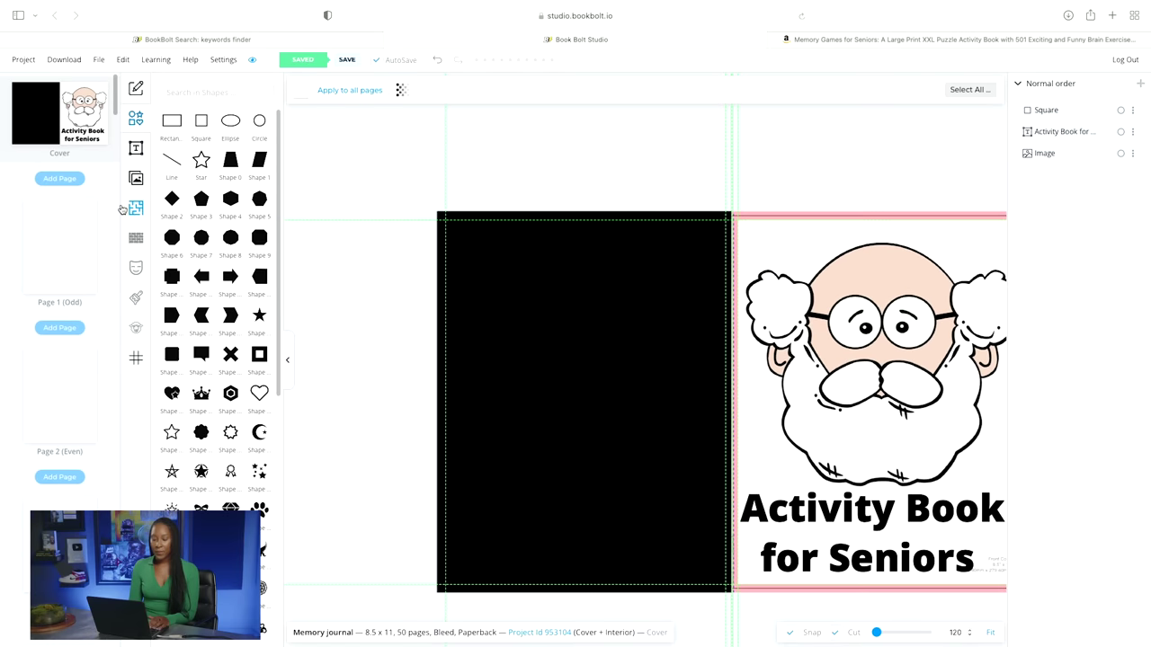
Open interior page 1 and filter the Interior Templates Library by #Word Puzzle
left_click(134, 91)
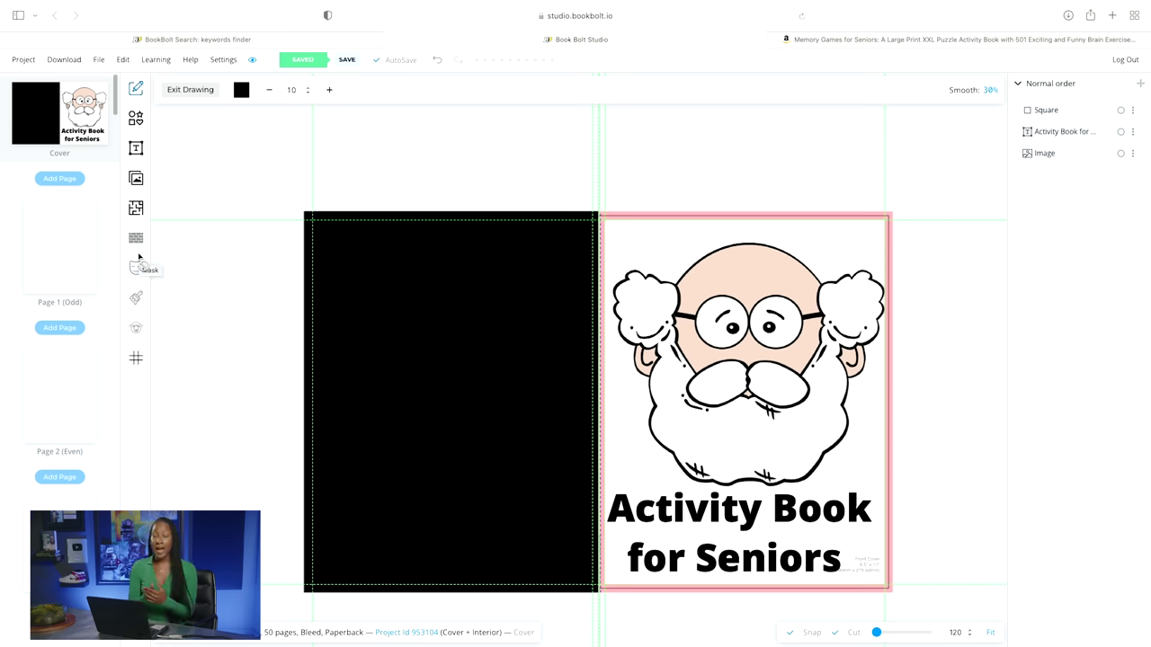
left_click(51, 256)
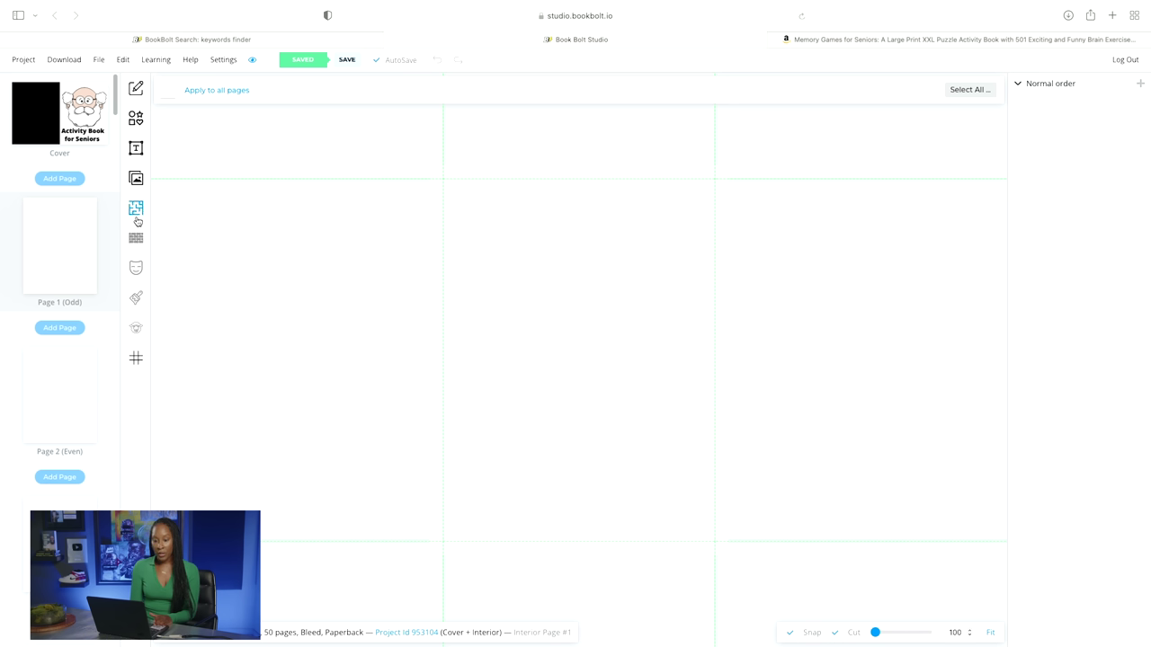
left_click(136, 211)
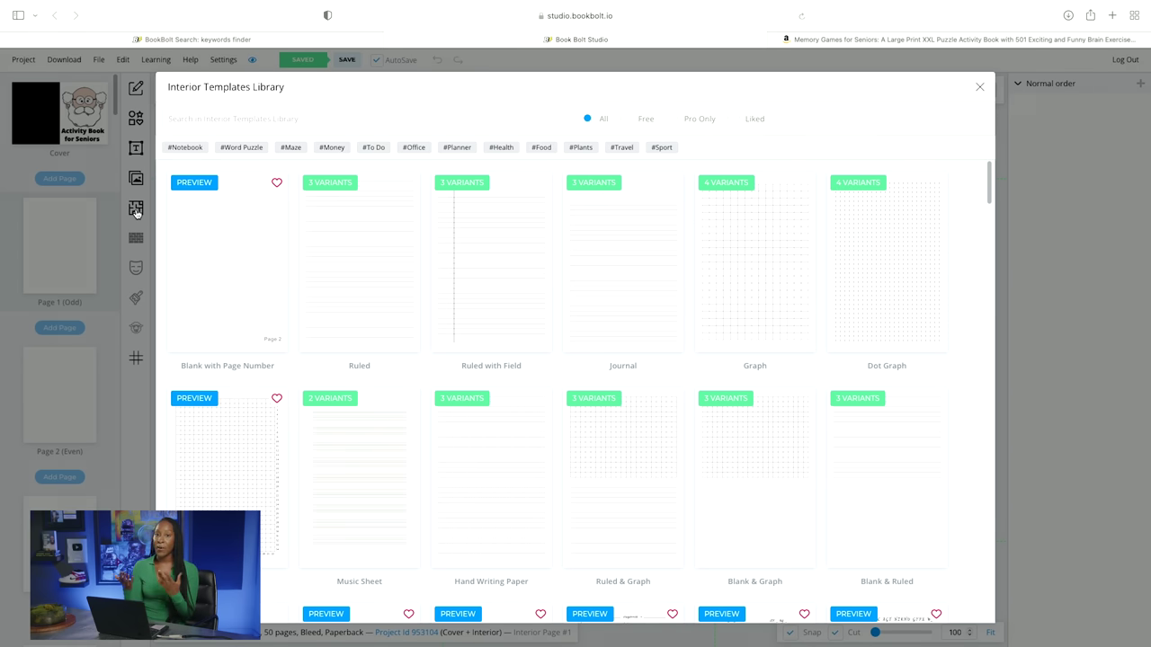
left_click(313, 113)
left_click(251, 153)
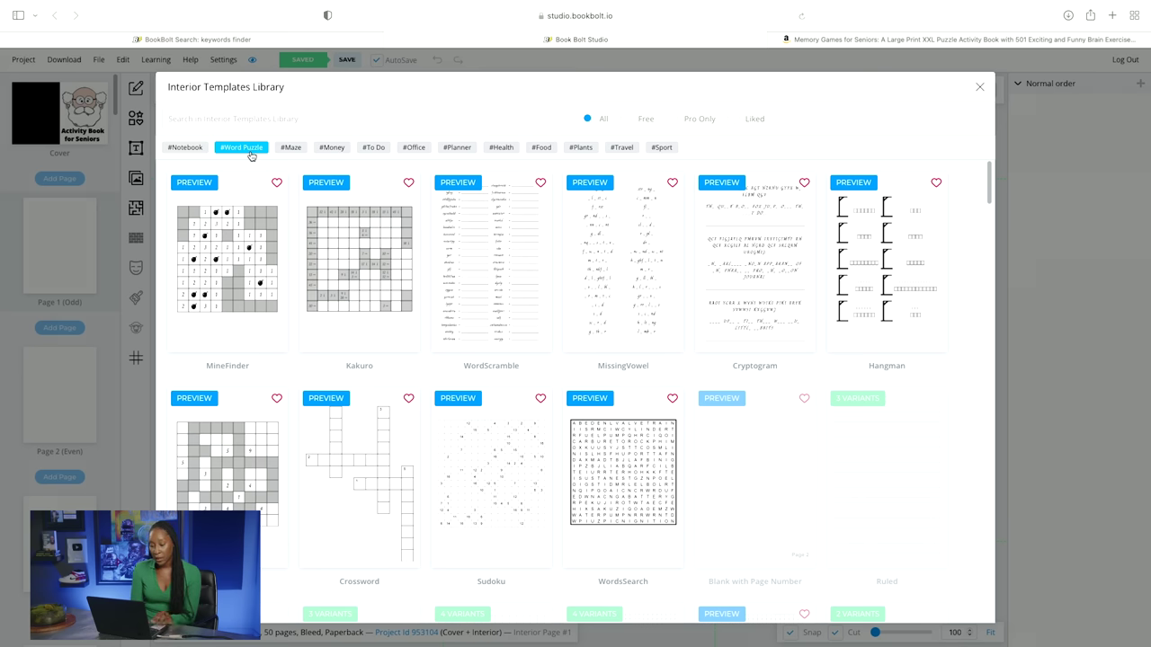
scroll(373, 347, "down", 1)
scroll(303, 308, "up", 1)
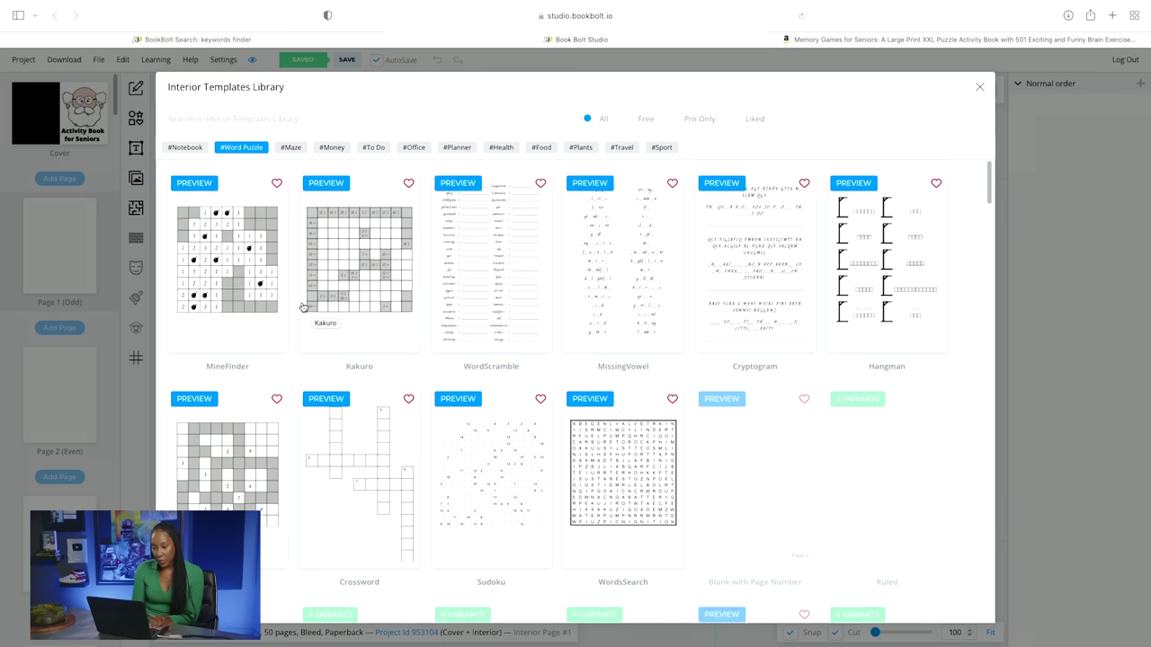
Choose the MineFinder template for pages 1 through 5 and continue to its options
left_click(216, 297)
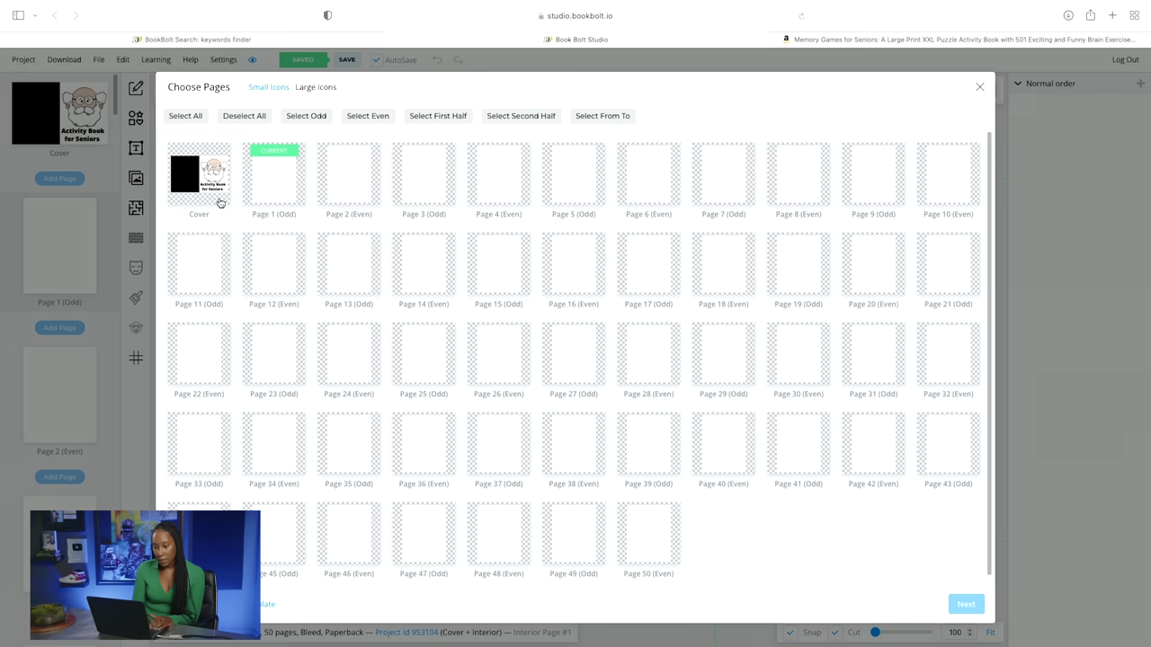
left_click(279, 196)
left_click(338, 194)
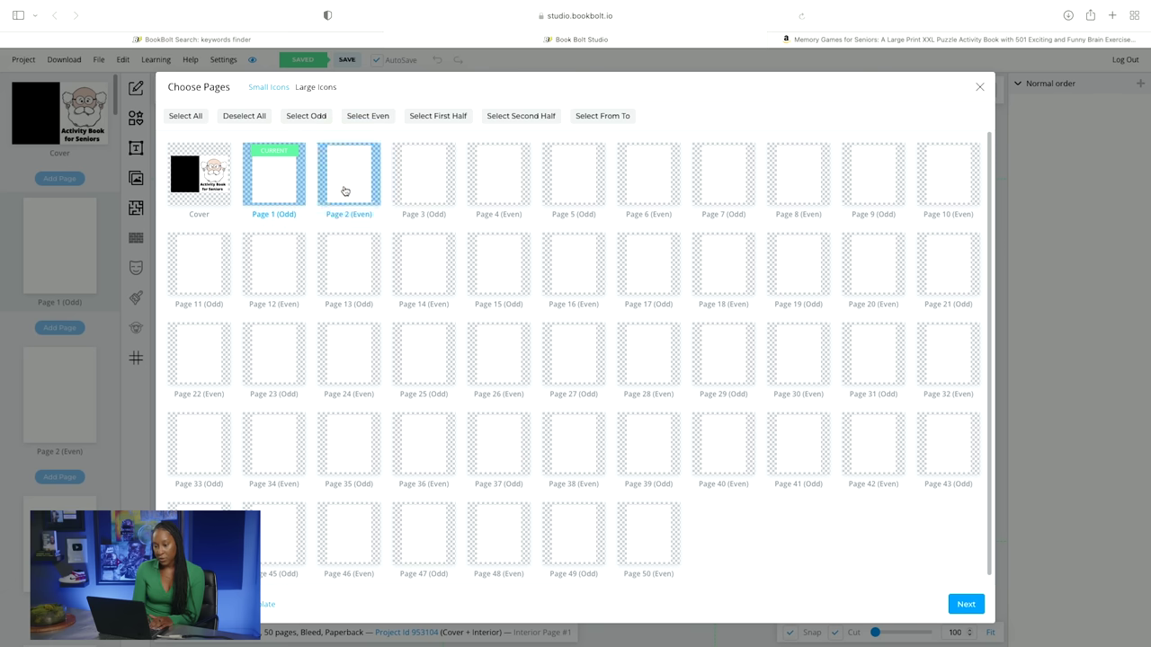
left_click(432, 189)
left_click(489, 192)
left_click(564, 196)
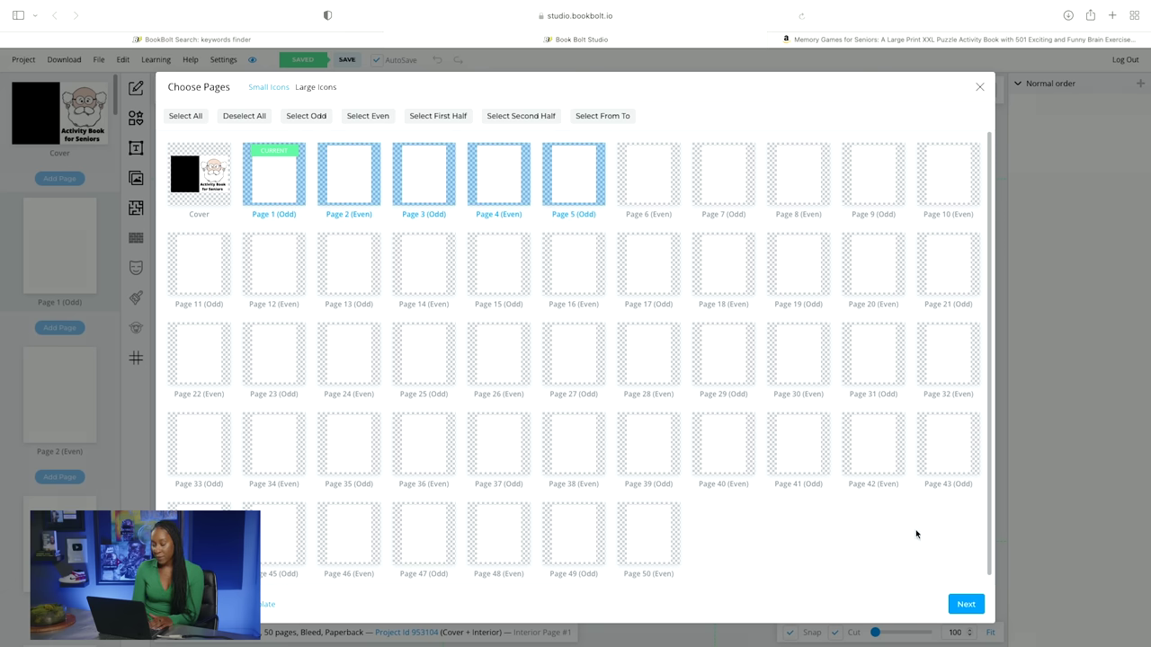
left_click(966, 608)
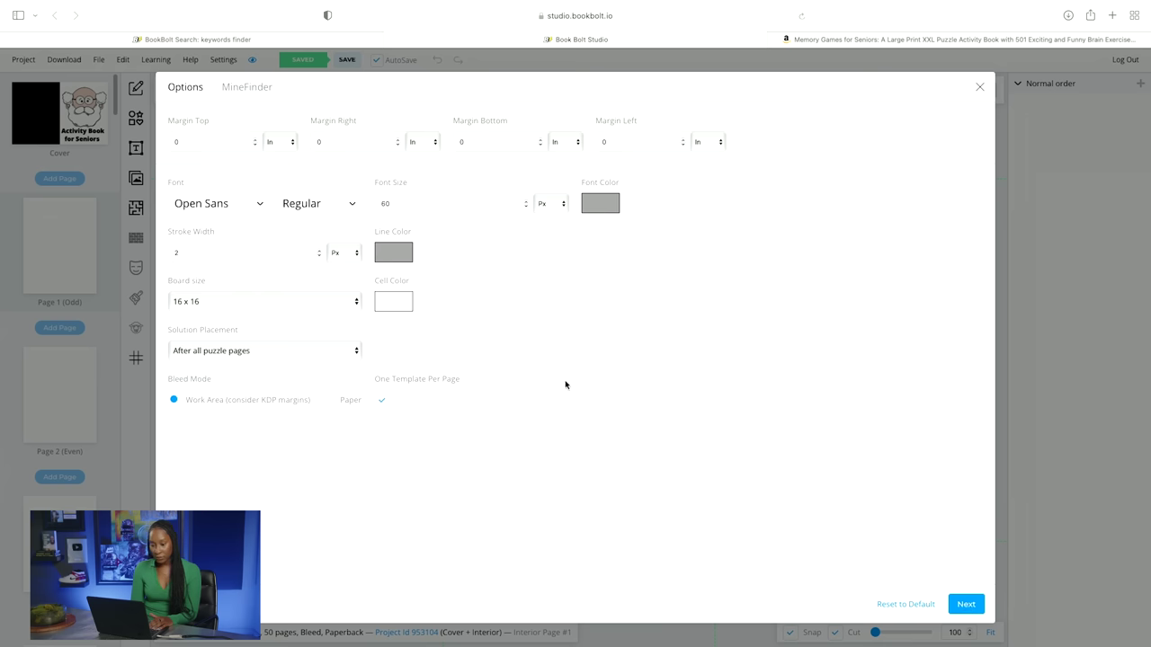
Generate the MineFinder puzzles with the default options and solutions on pages 6 through 10, and check pages 2 and 3
left_click(968, 606)
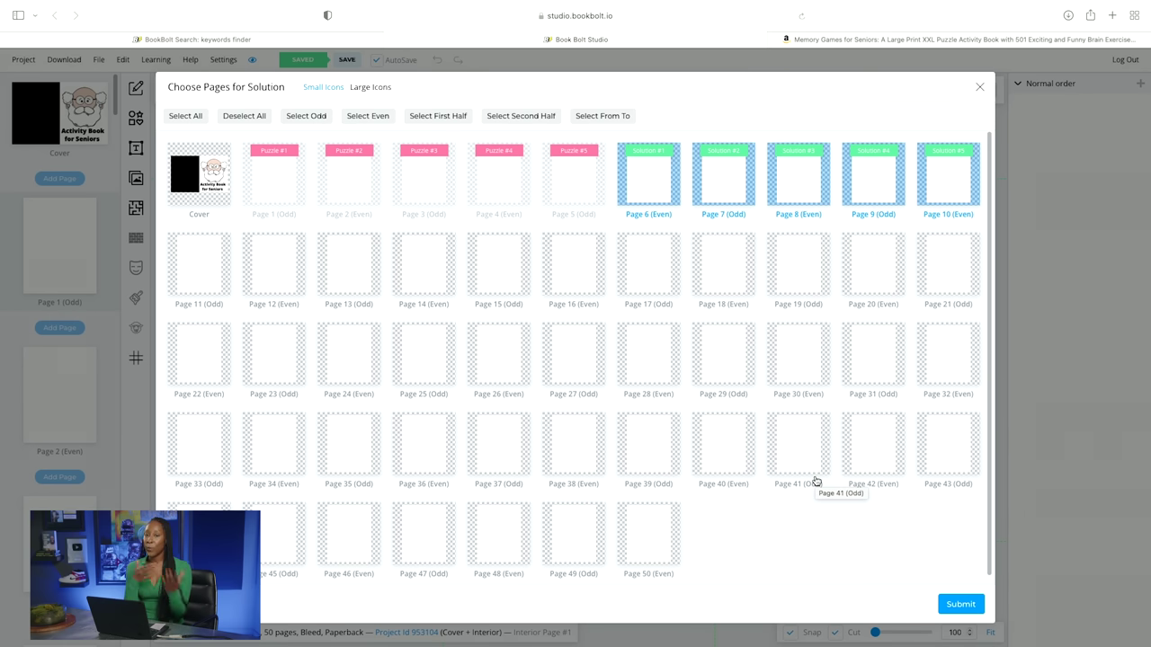
left_click(955, 605)
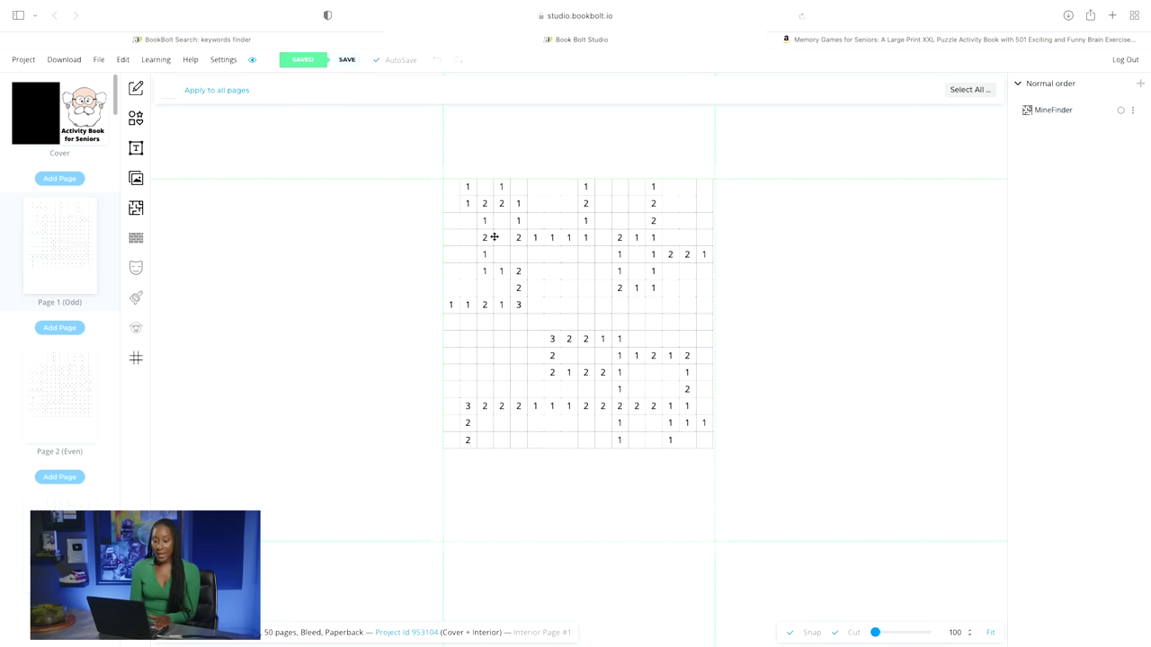
left_click(82, 374)
left_click(63, 509)
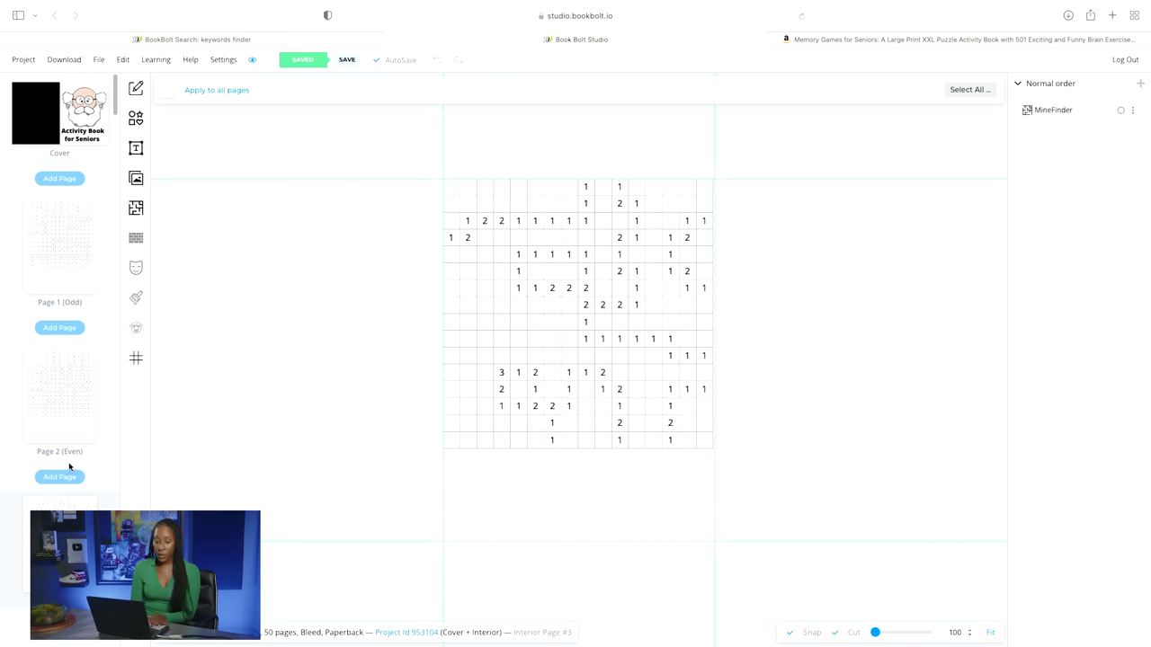
Open blank interior page 11, just after the MineFinder solutions, and bring up the Interior Templates Library
scroll(69, 465, "down", 5)
scroll(69, 467, "down", 1)
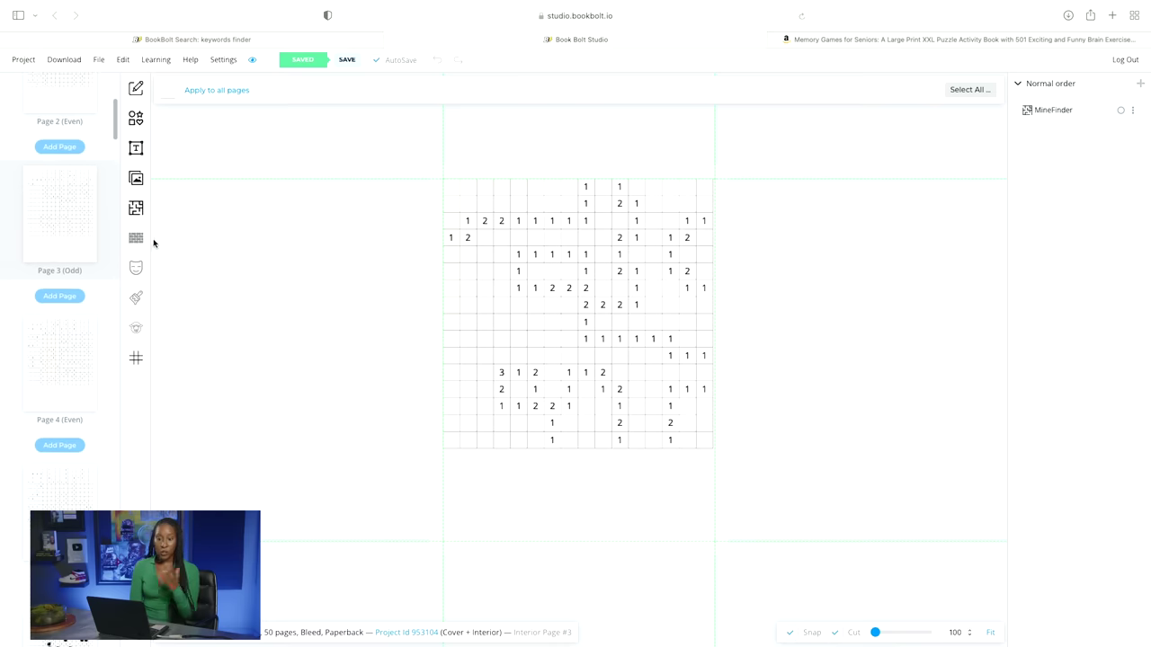
scroll(72, 388, "down", 1)
scroll(72, 390, "down", 15)
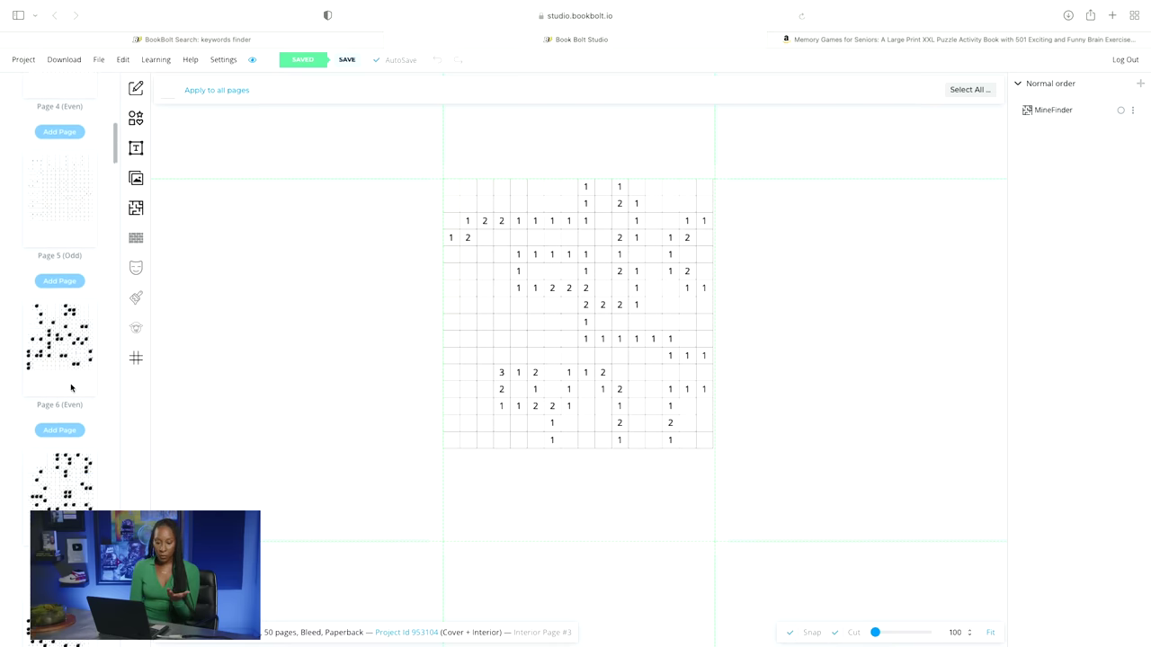
left_click(68, 422)
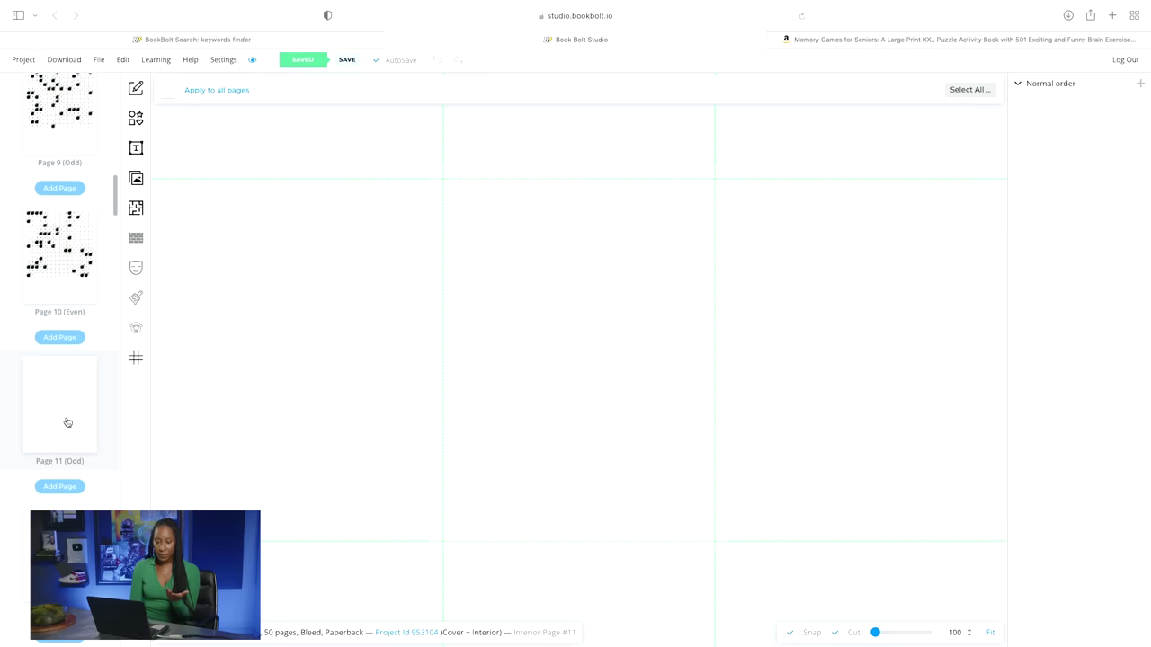
left_click(138, 214)
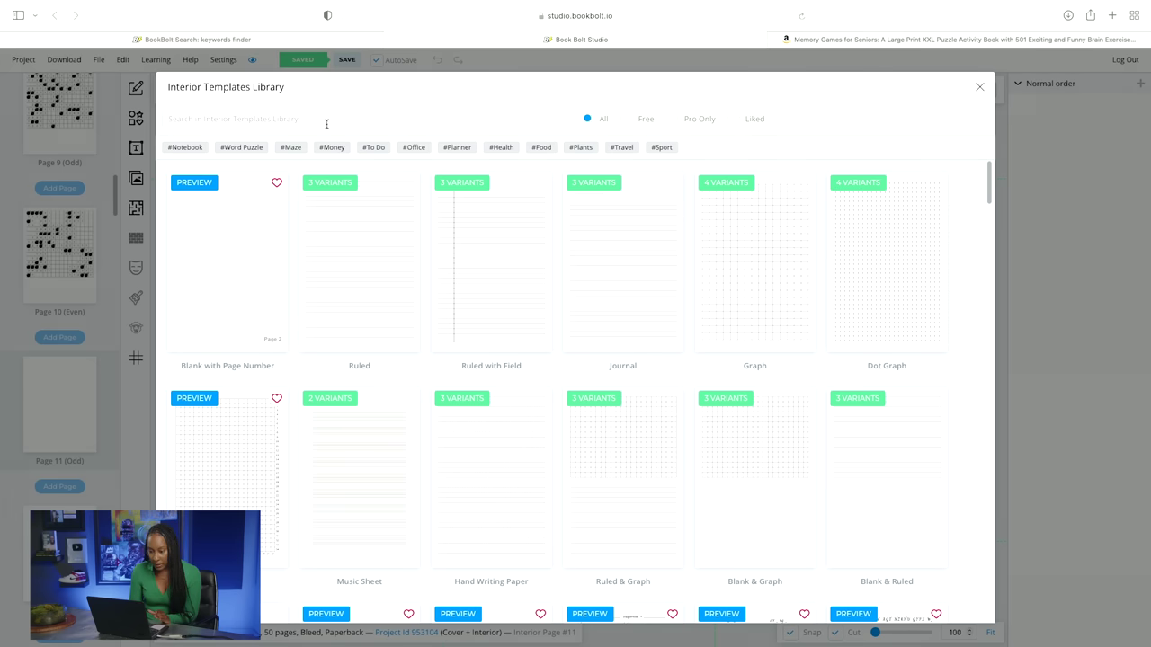
Choose the Circular Maze template and select pages 11 through 15 for it
scroll(363, 325, "down", 1)
scroll(367, 187, "down", 10)
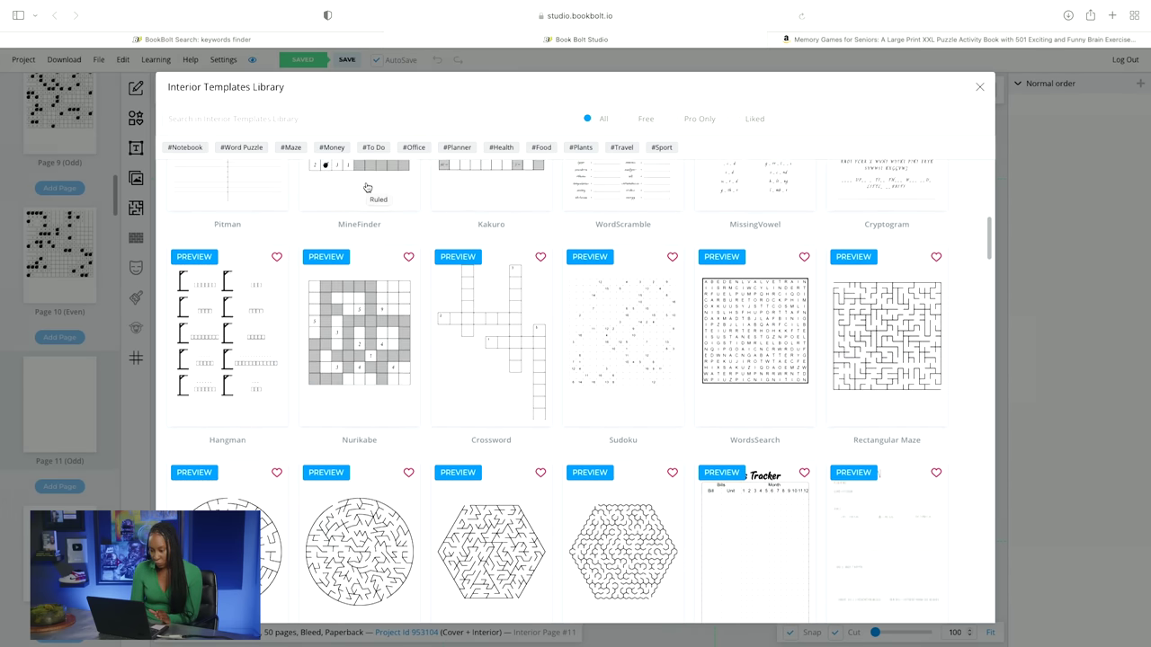
scroll(367, 187, "down", 3)
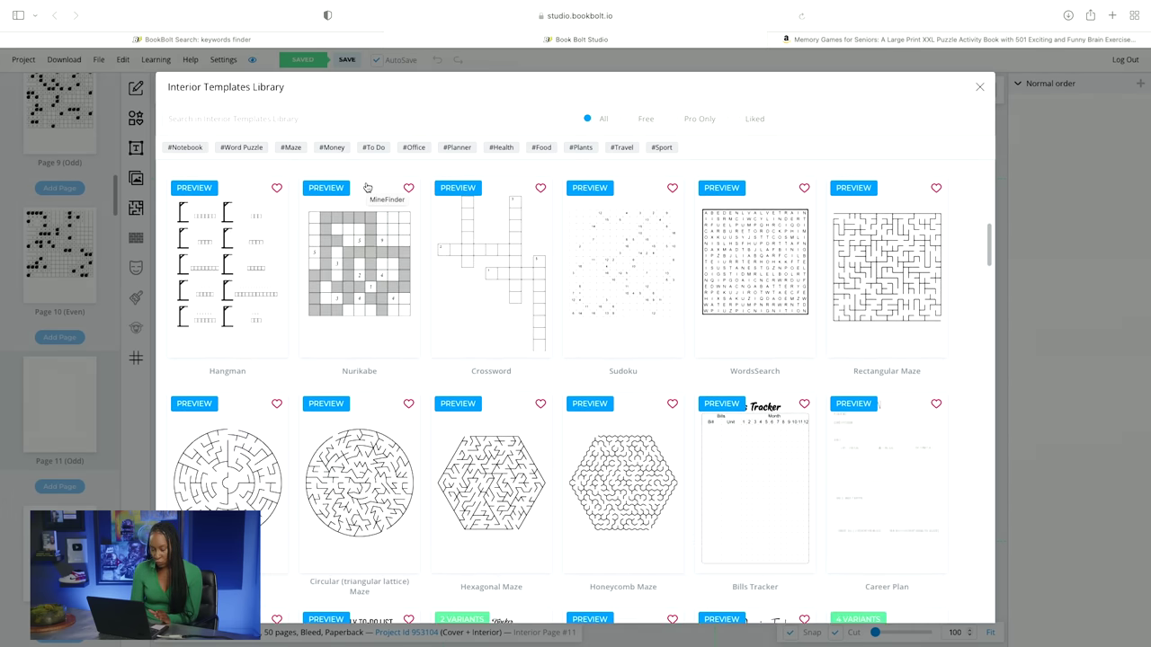
left_click(227, 427)
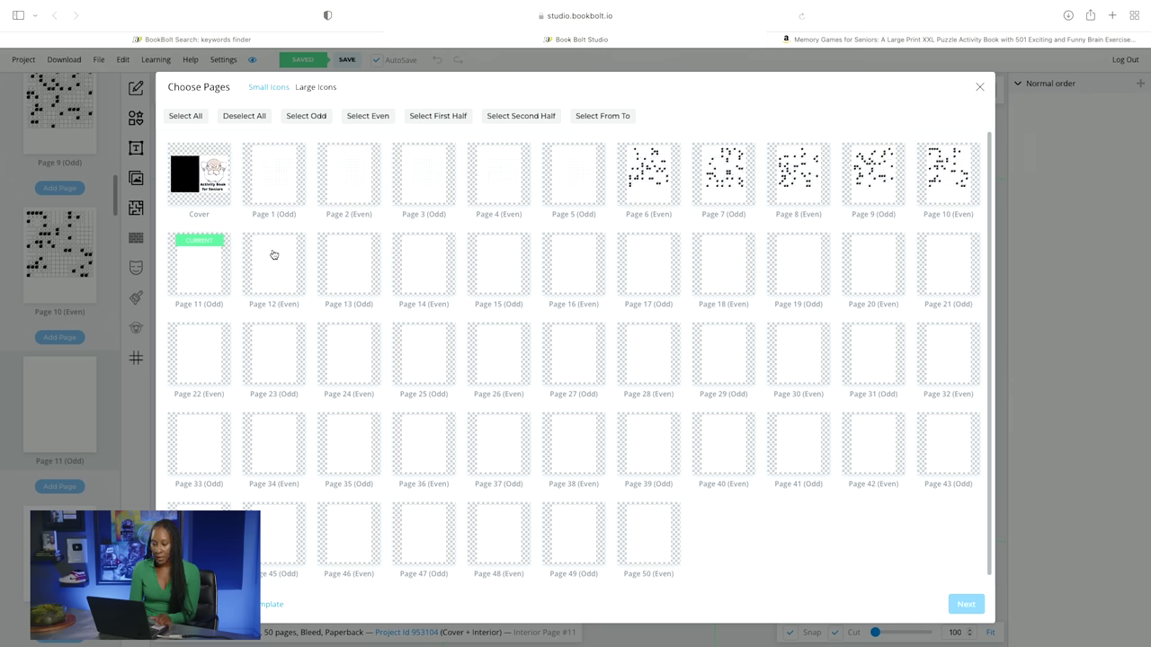
left_click(215, 259)
left_click(334, 277)
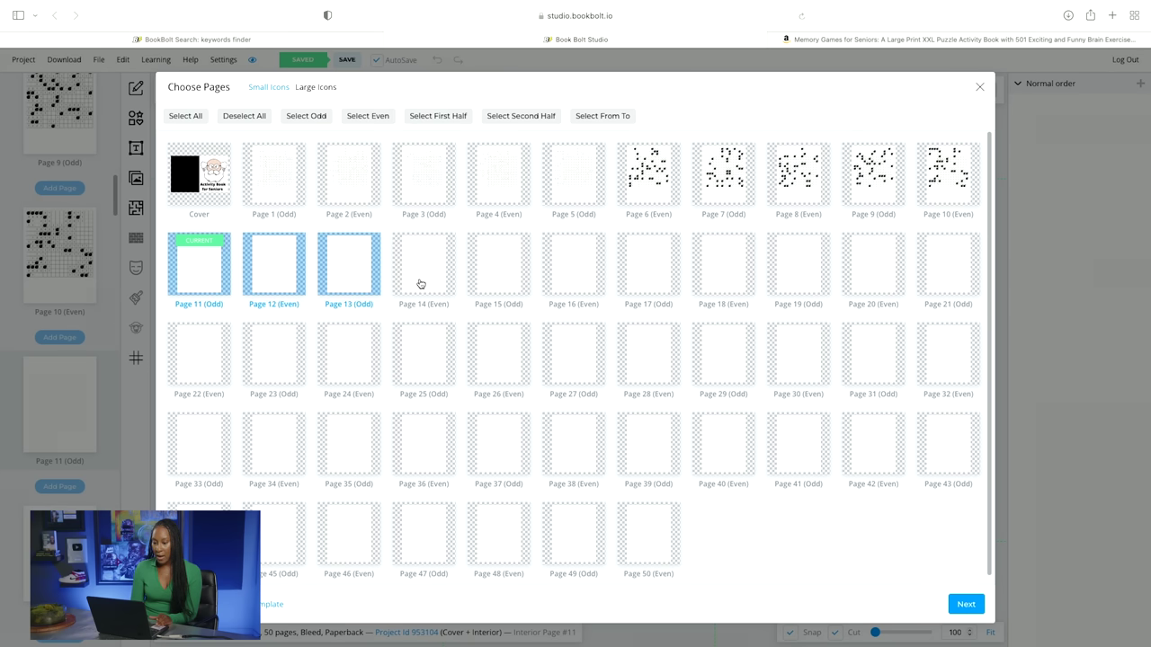
left_click(421, 284)
left_click(522, 288)
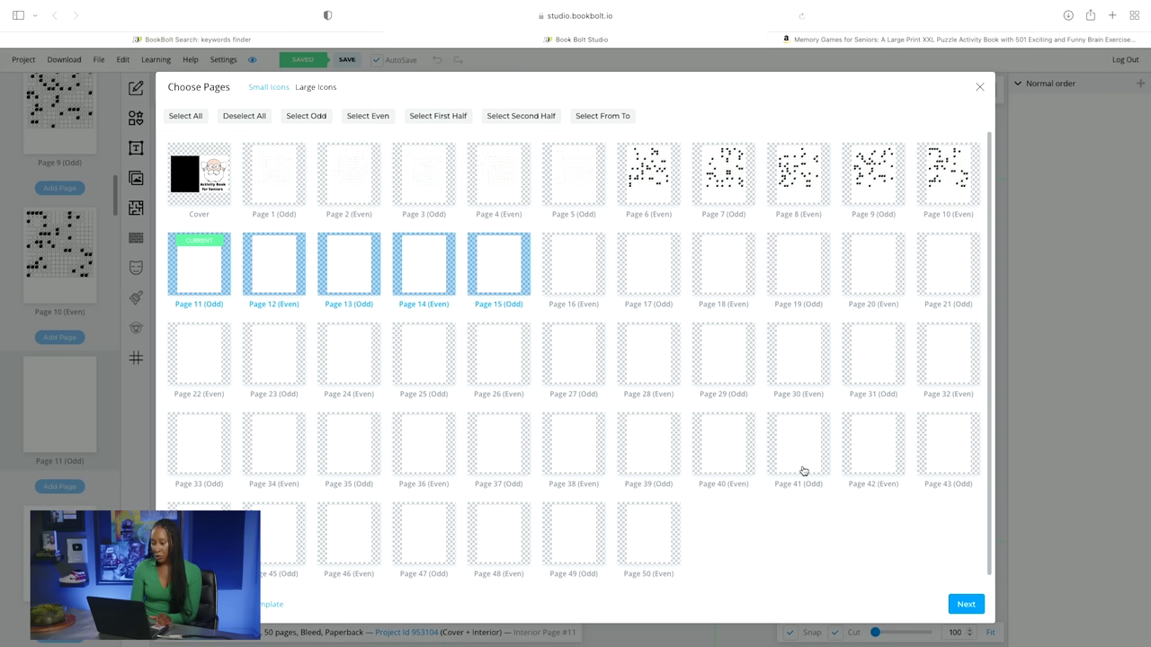
Generate the circular mazes with the default options and solutions on pages 16 through 20, and check pages 12 and 13
left_click(965, 604)
left_click(966, 604)
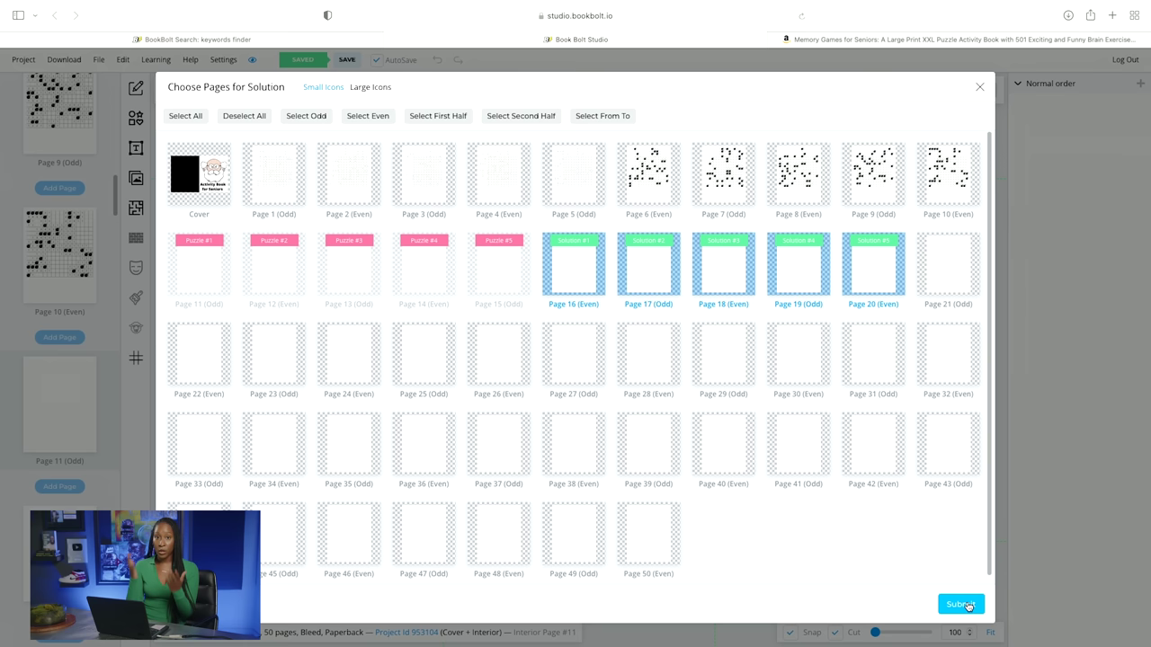
left_click(962, 604)
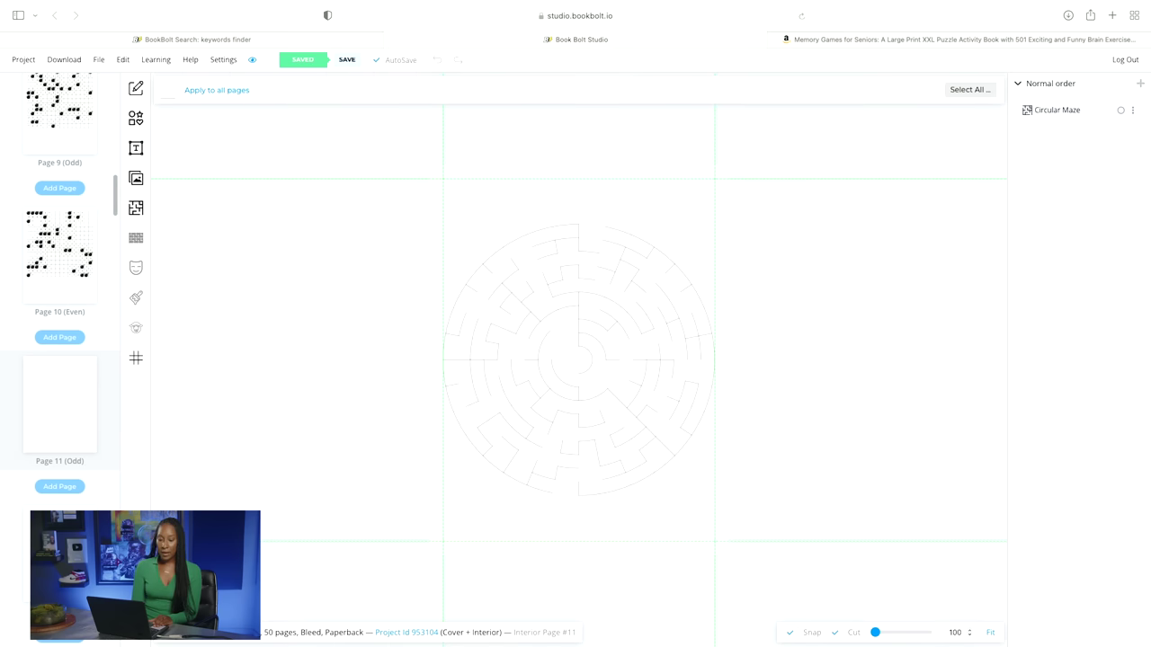
left_click(59, 530)
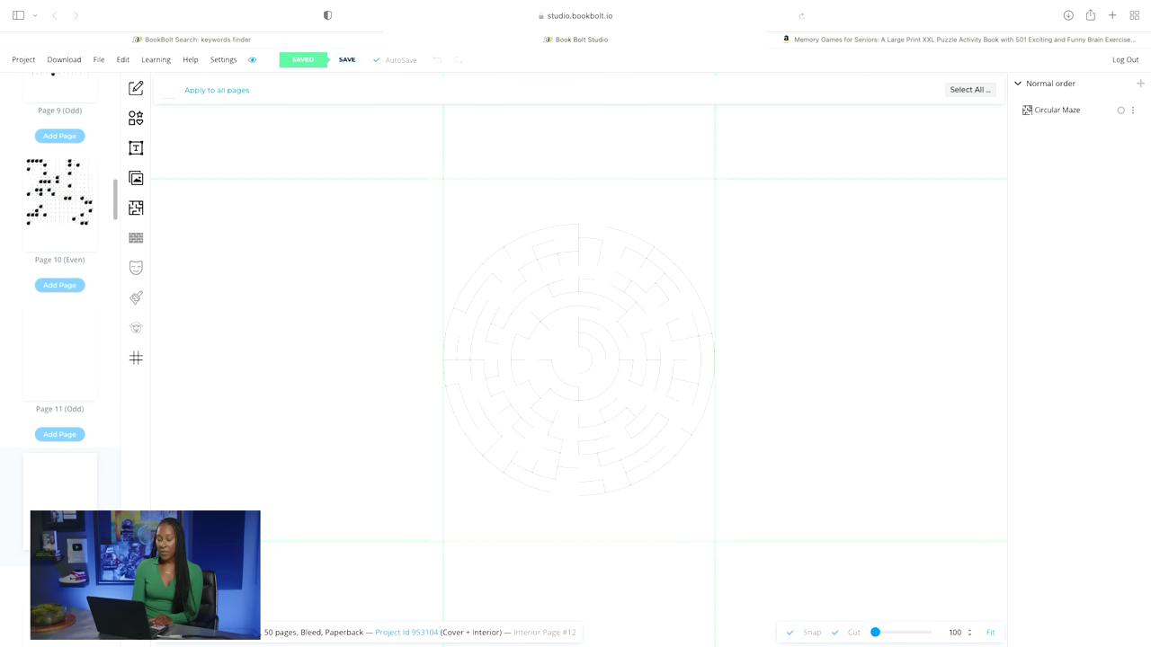
left_click(59, 611)
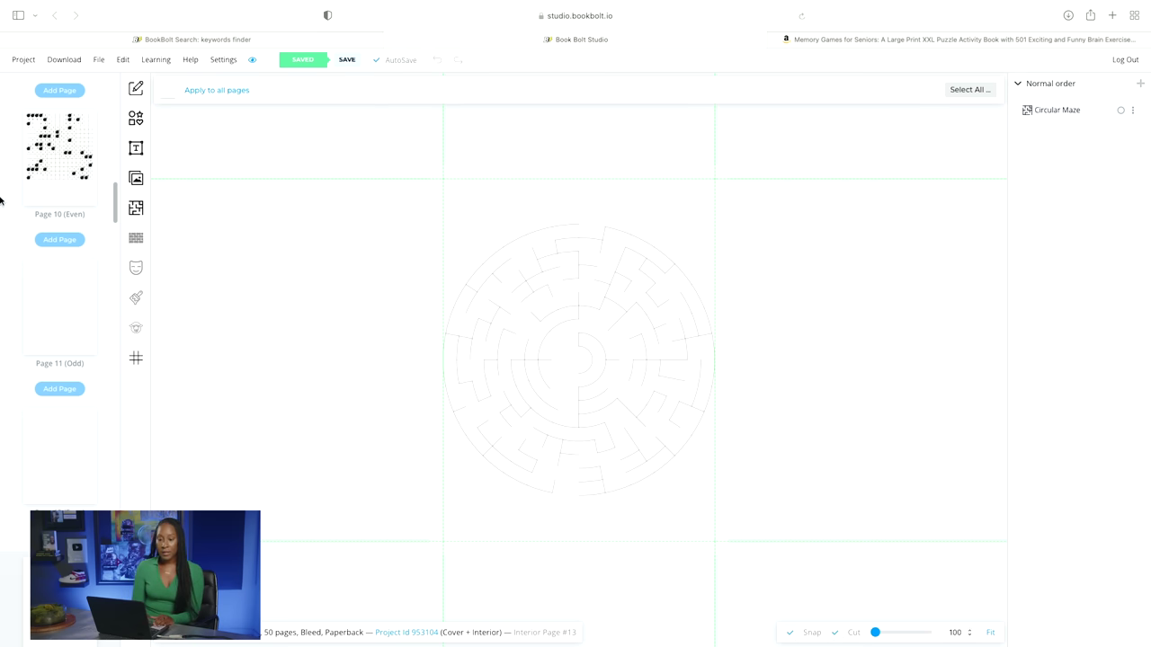
Bring up the download options for the book project
left_click(64, 63)
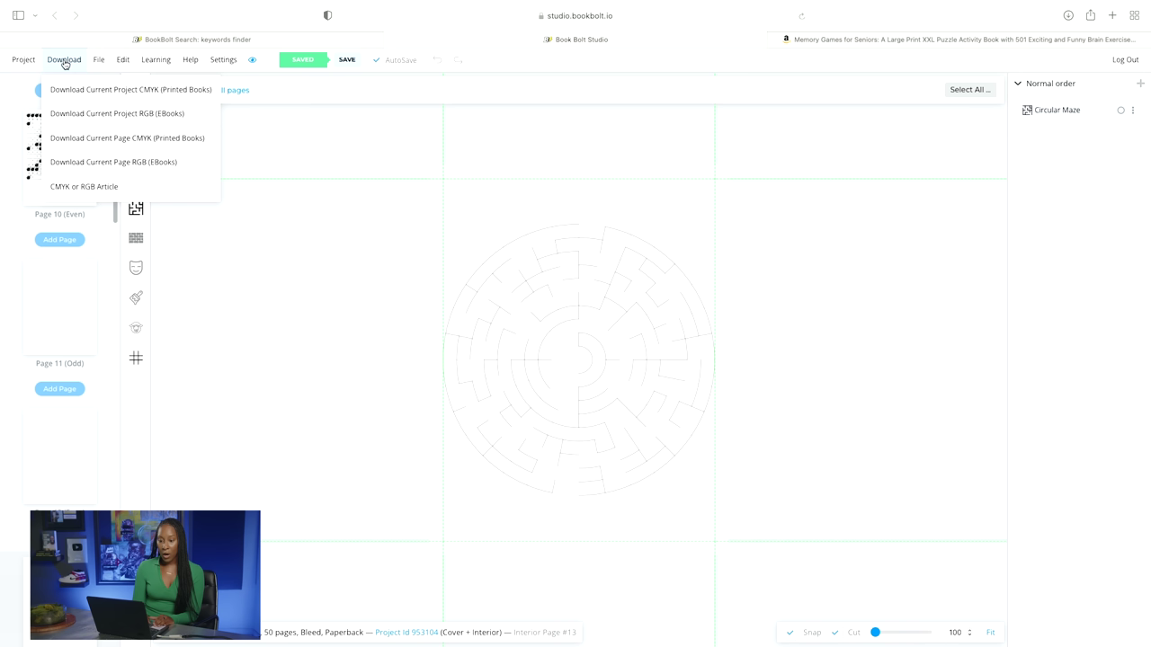